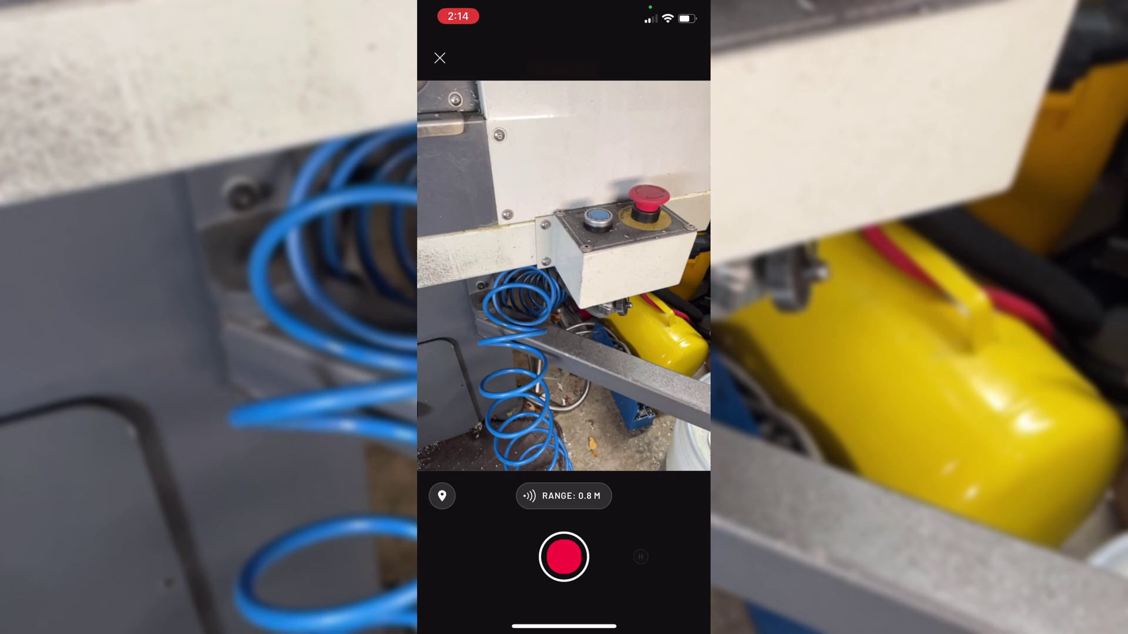
- Start a new LiDAR scan aimed at the machine head's push-button box and blue air hose
left_click(564, 557)
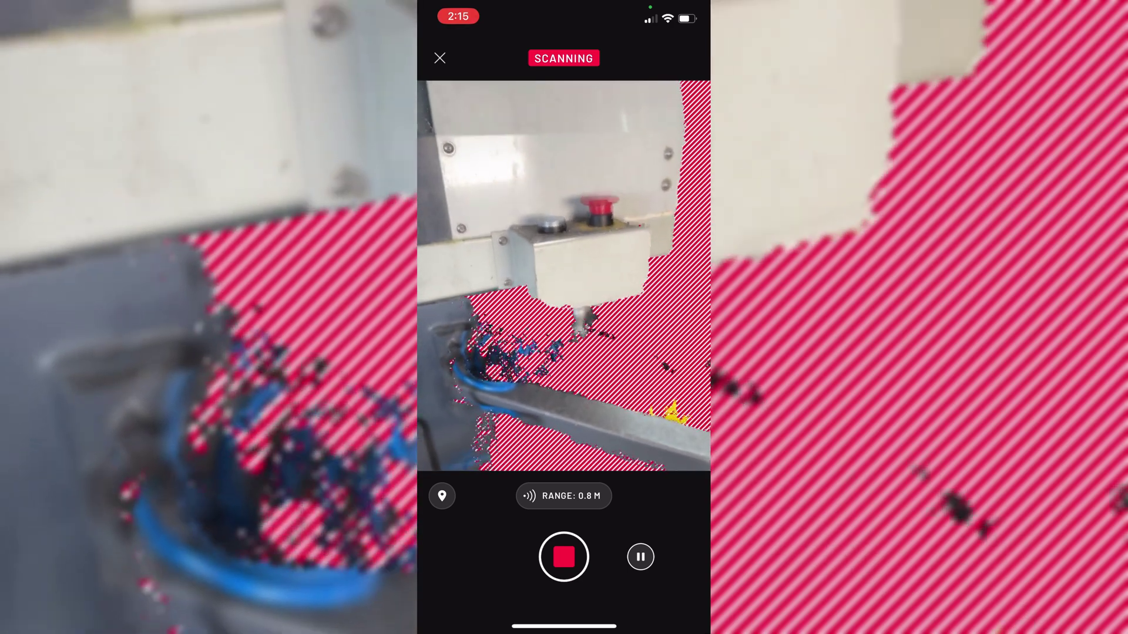
- Stop recording and let Scaniverse process the capture into the Untitled scan model
left_click(563, 558)
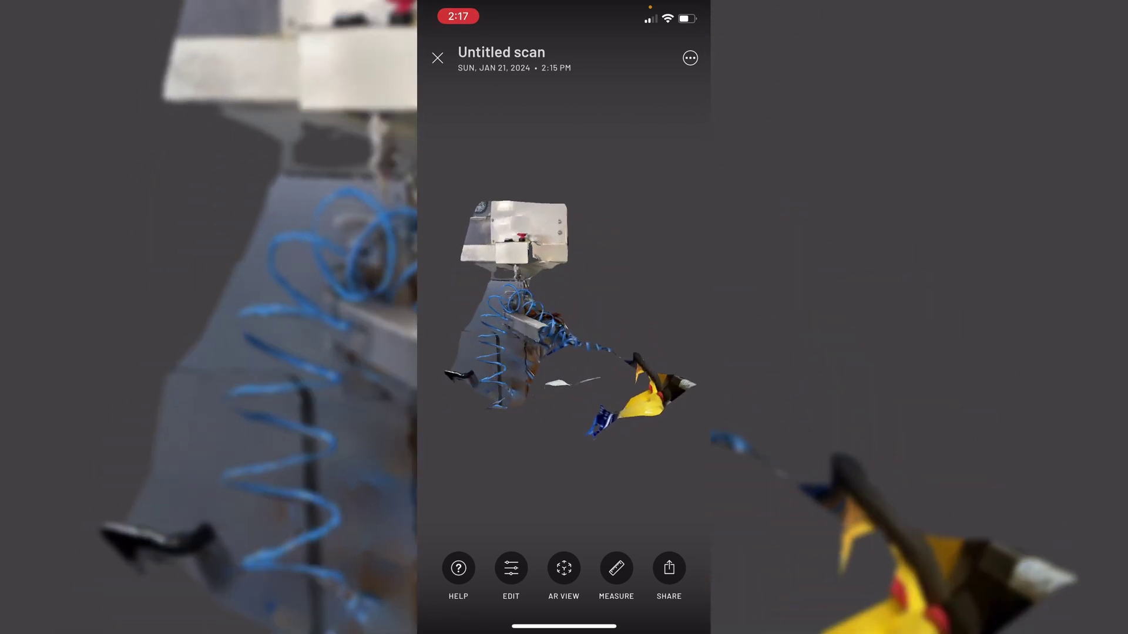
- Crop the scan with a cylinder crop box, checked in left, front and right views
left_click(511, 568)
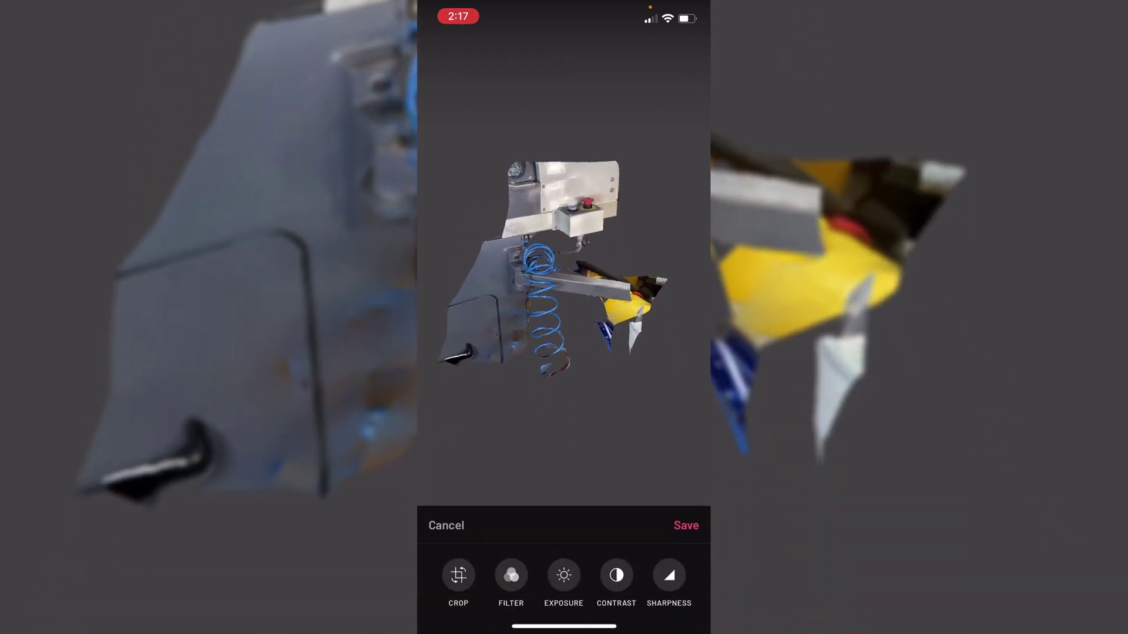
left_click(458, 571)
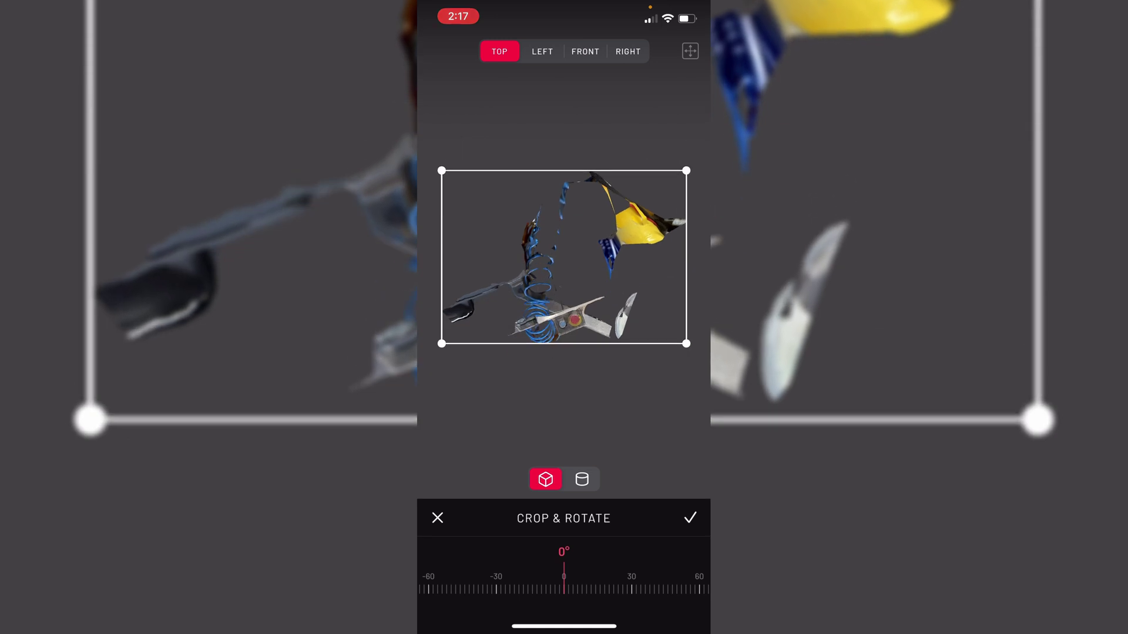
mouse_move(686, 169)
left_mouse_down()
mouse_move(668, 259)
mouse_move(656, 265)
left_mouse_up()
left_click(582, 479)
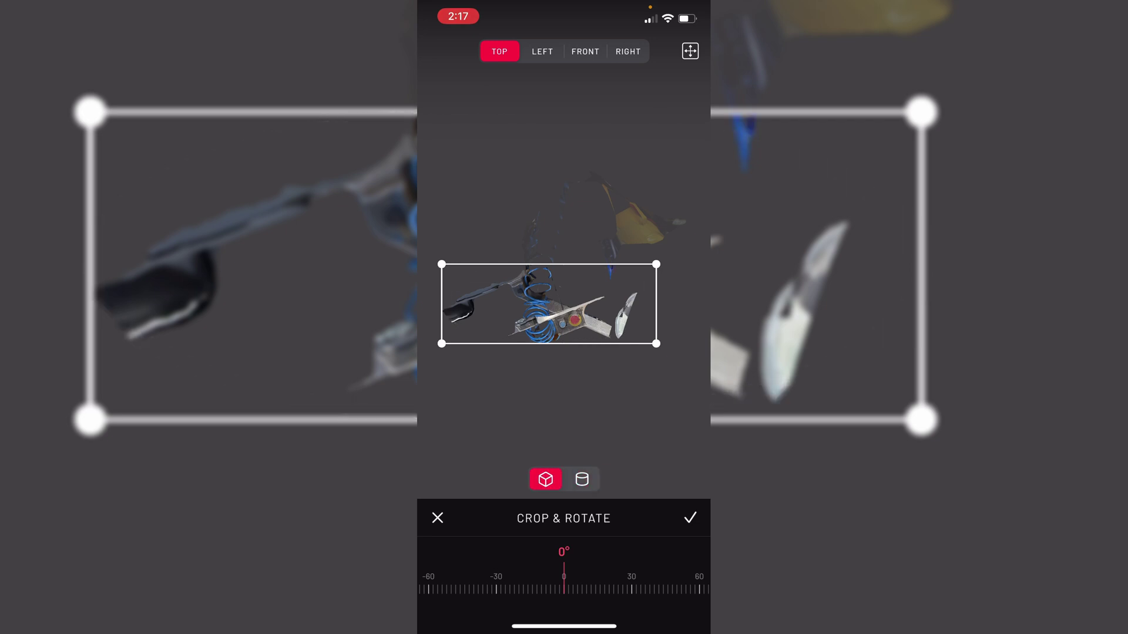
left_click(542, 52)
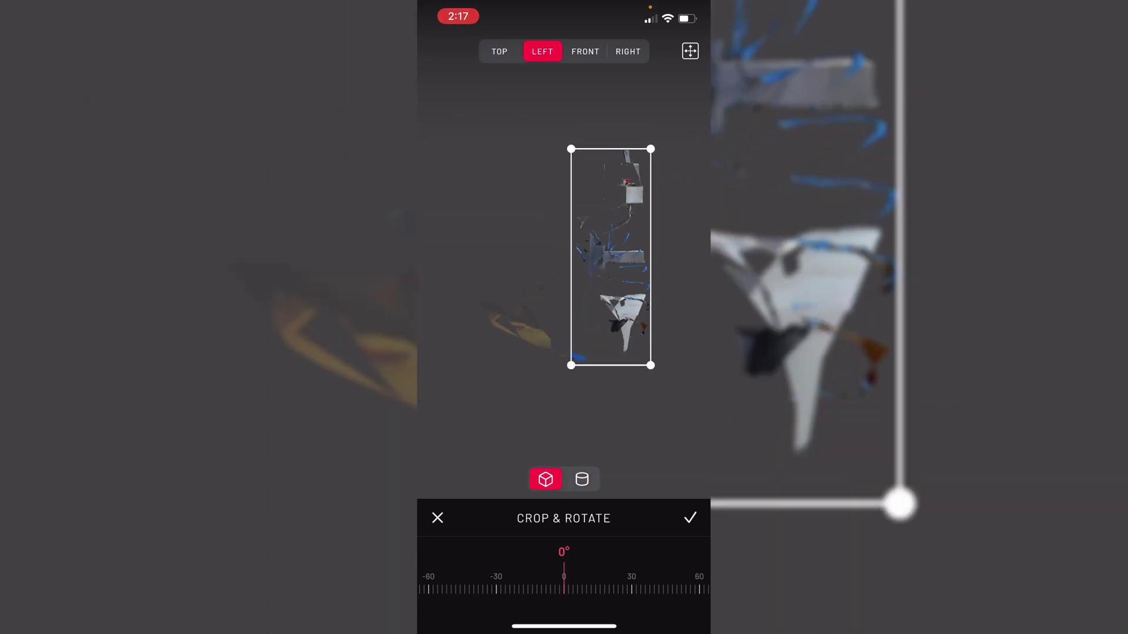
left_click(585, 51)
left_click(542, 51)
left_click(585, 51)
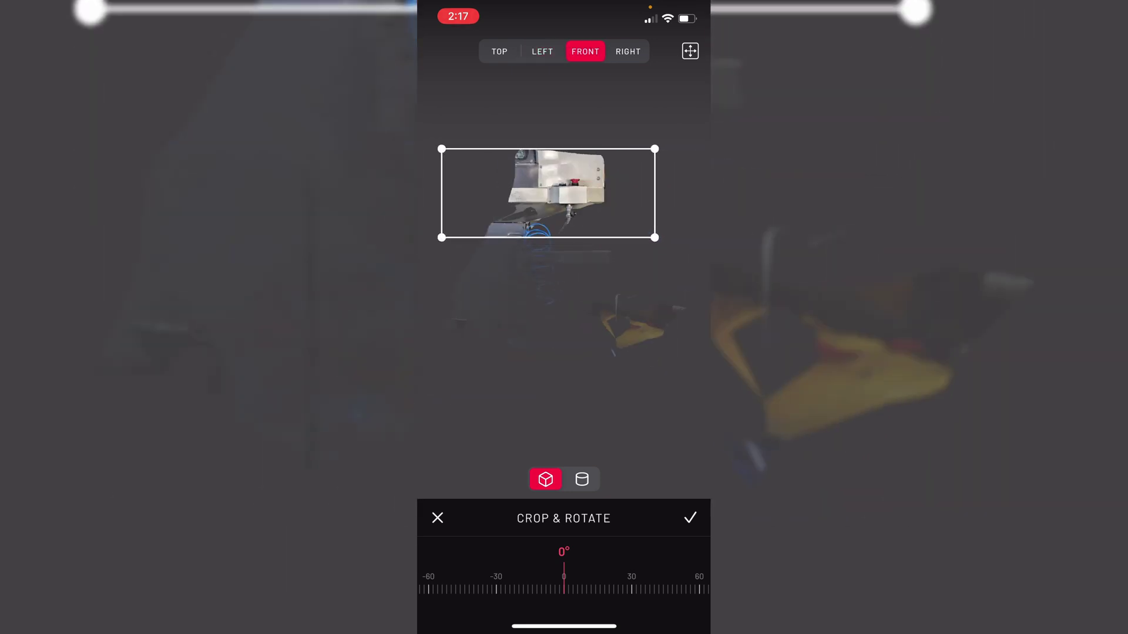
left_click(627, 51)
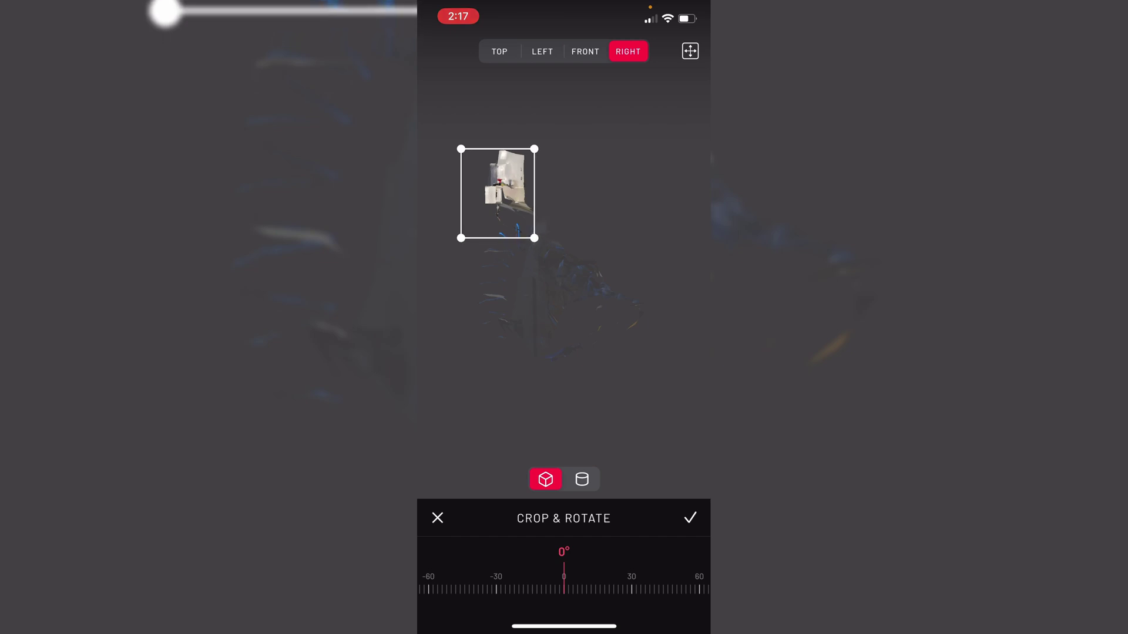
left_click(690, 519)
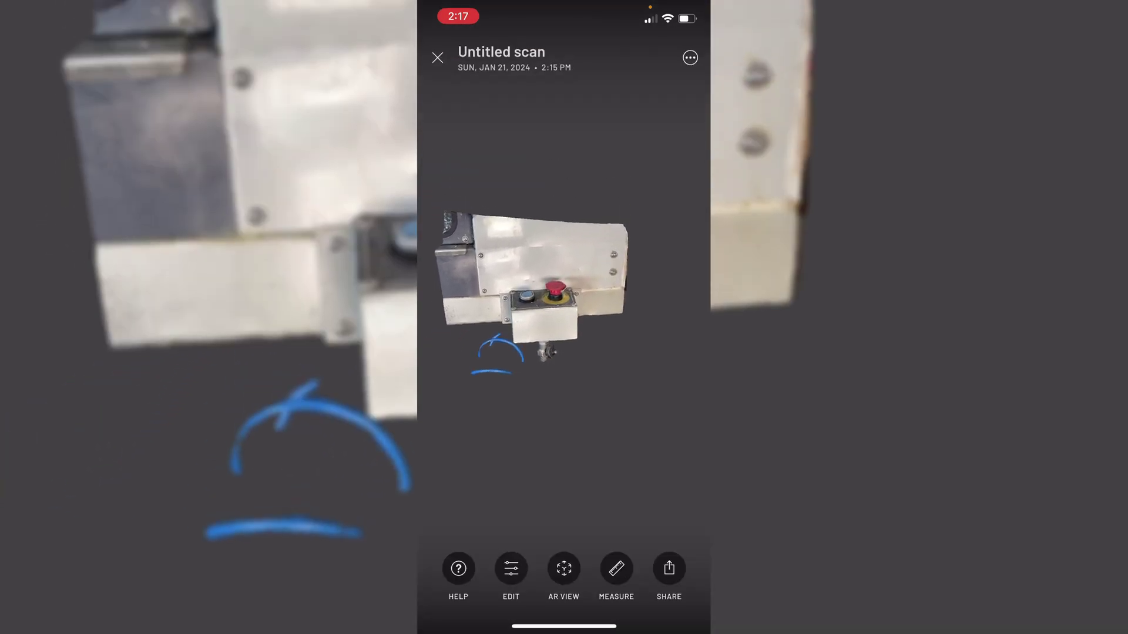
- Export the cropped scan as an FBX model and send it through Pushbullet
left_click(669, 568)
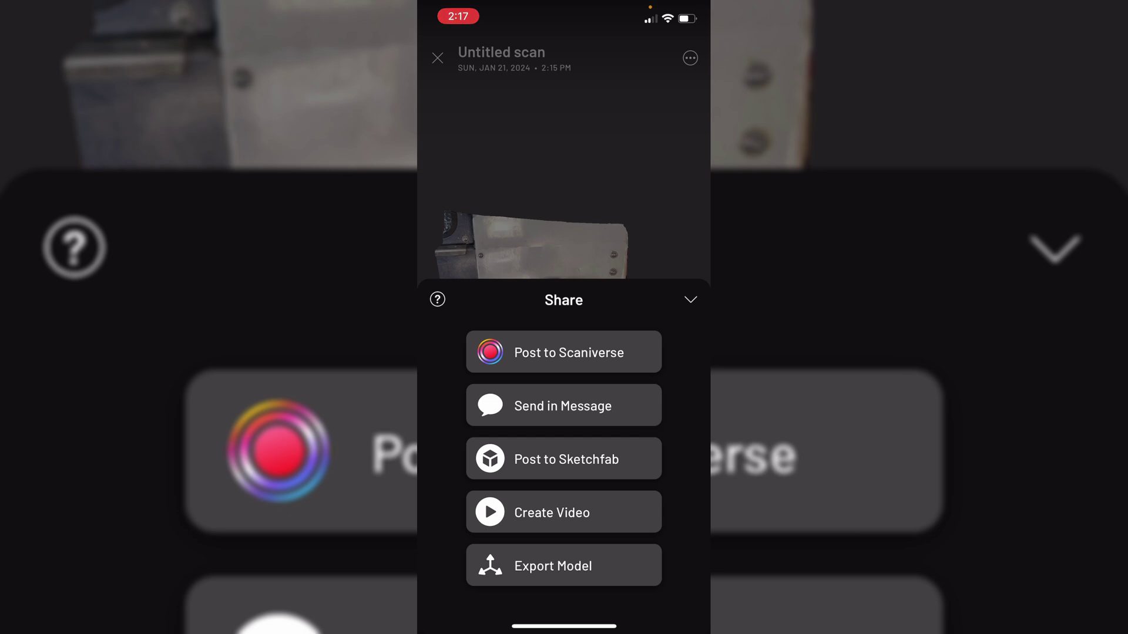
left_click(552, 564)
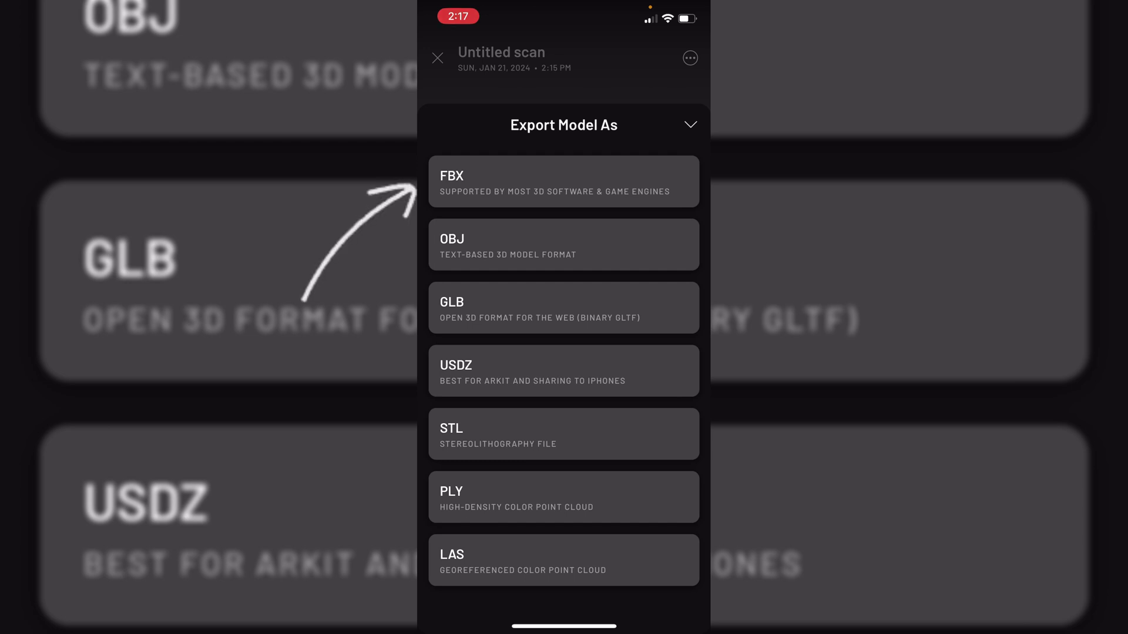
left_click(564, 182)
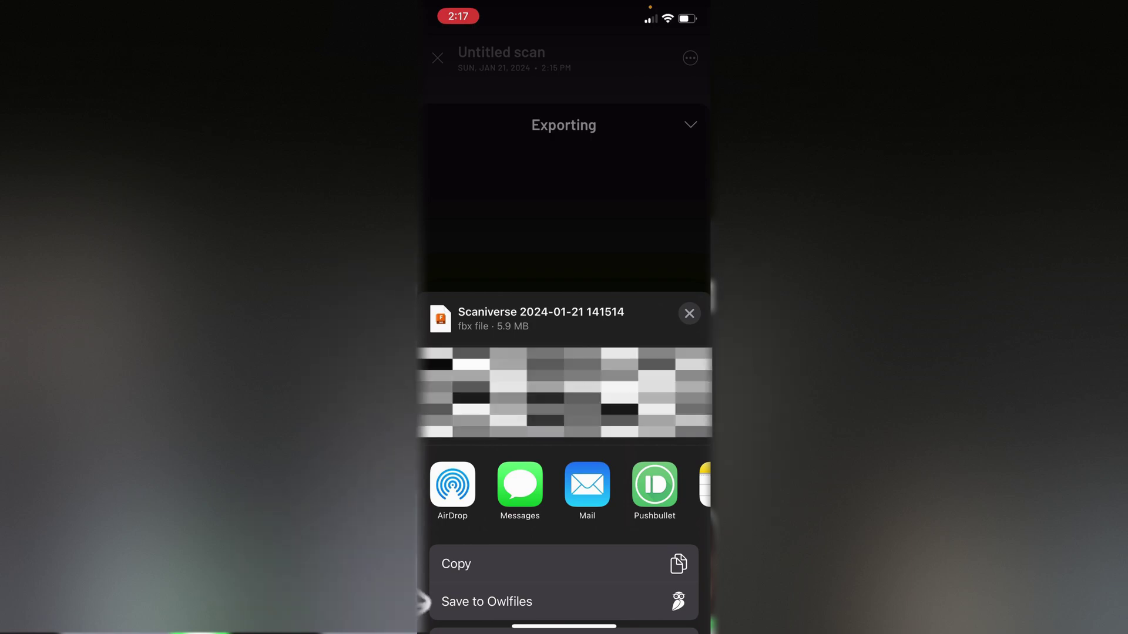
left_click(655, 485)
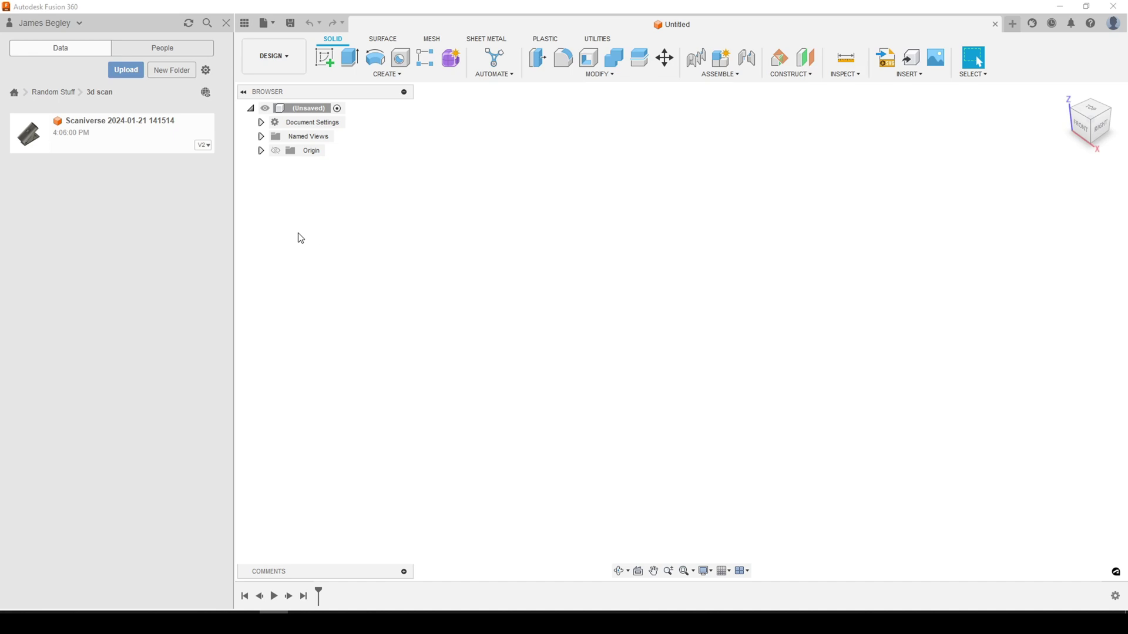
- Upload the Scaniverse FBX scan file into the '3d scan' project folder
left_click(127, 74)
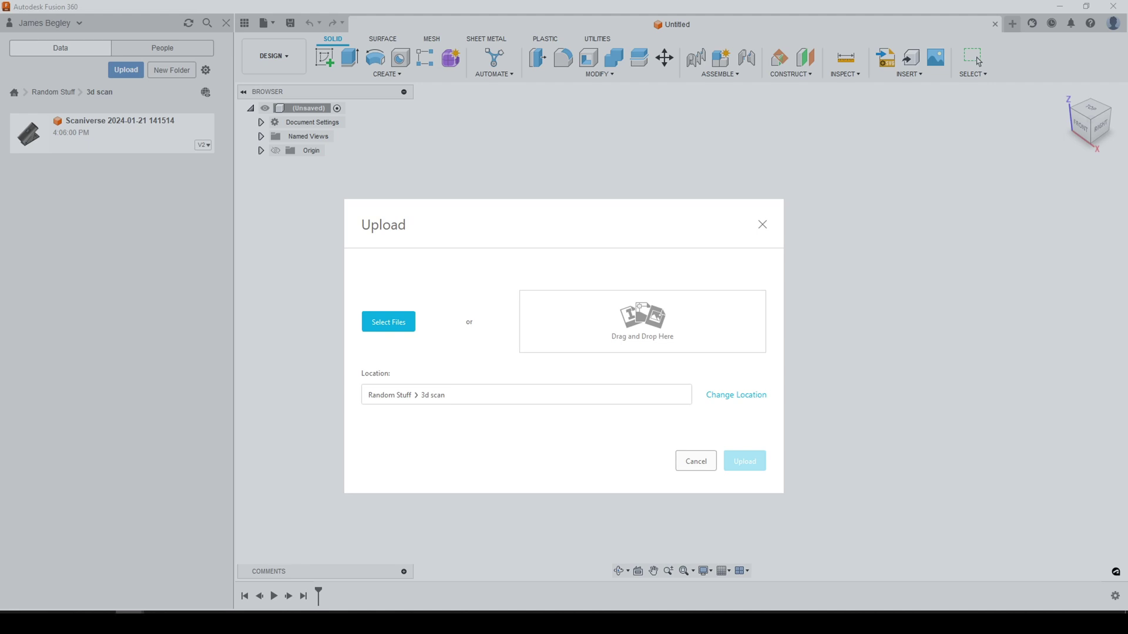
left_click_drag(462, 390, 613, 325)
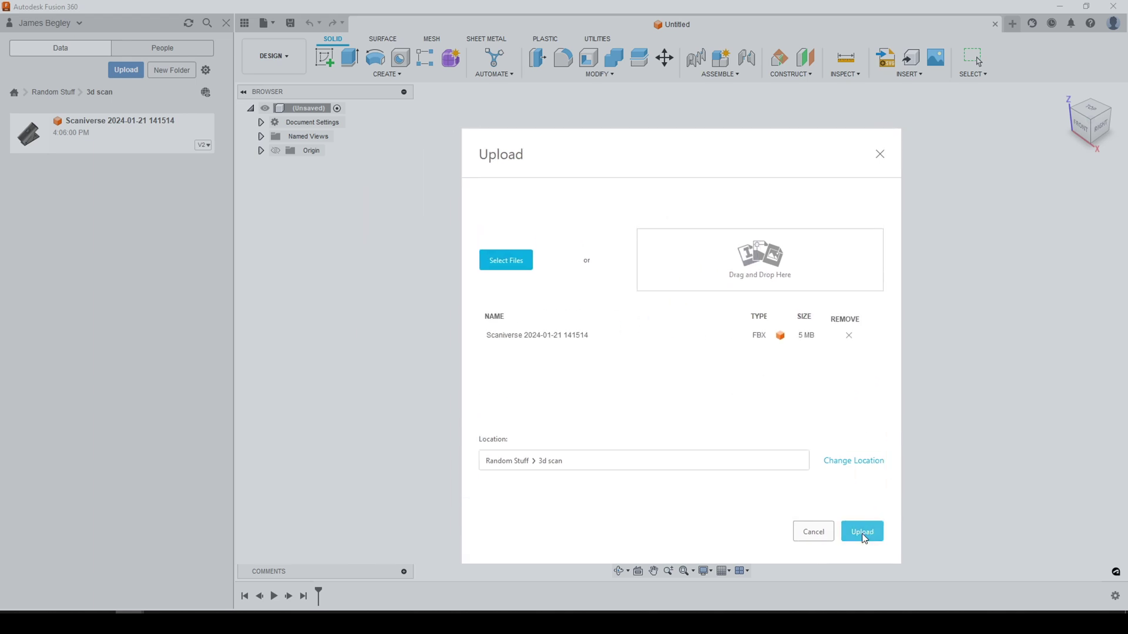
left_click(861, 534)
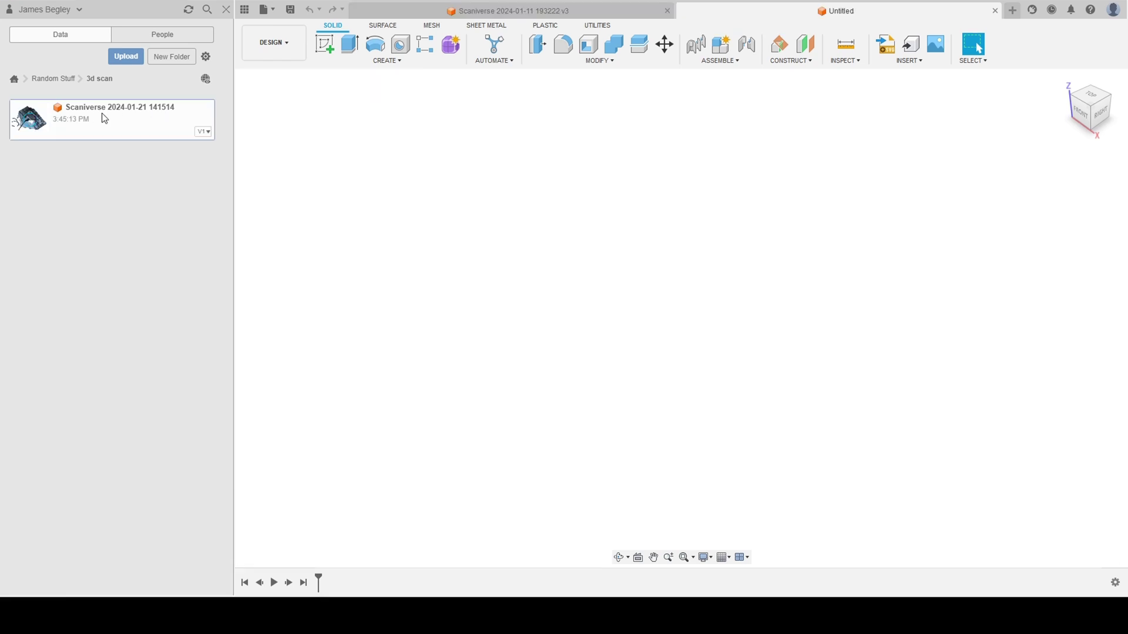
double_click(103, 119)
middle_click_drag(796, 396, 806, 410, "shift")
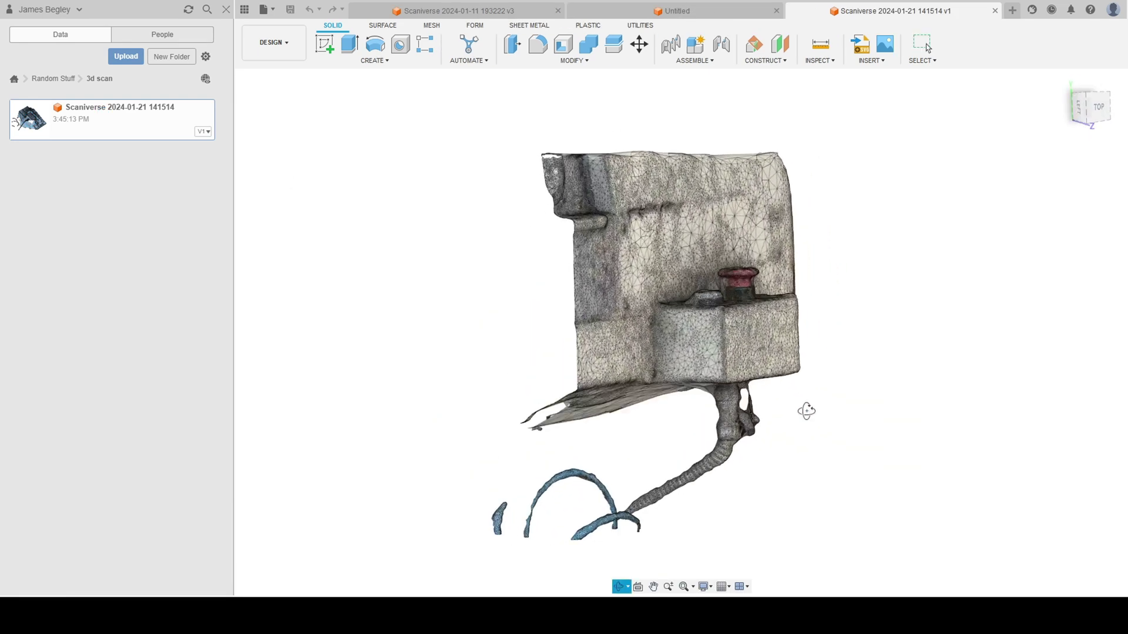
scroll(806, 411, "up", 3)
scroll(707, 410, "up", 3)
scroll(637, 349, "up", 3)
scroll(604, 385, "up", 3)
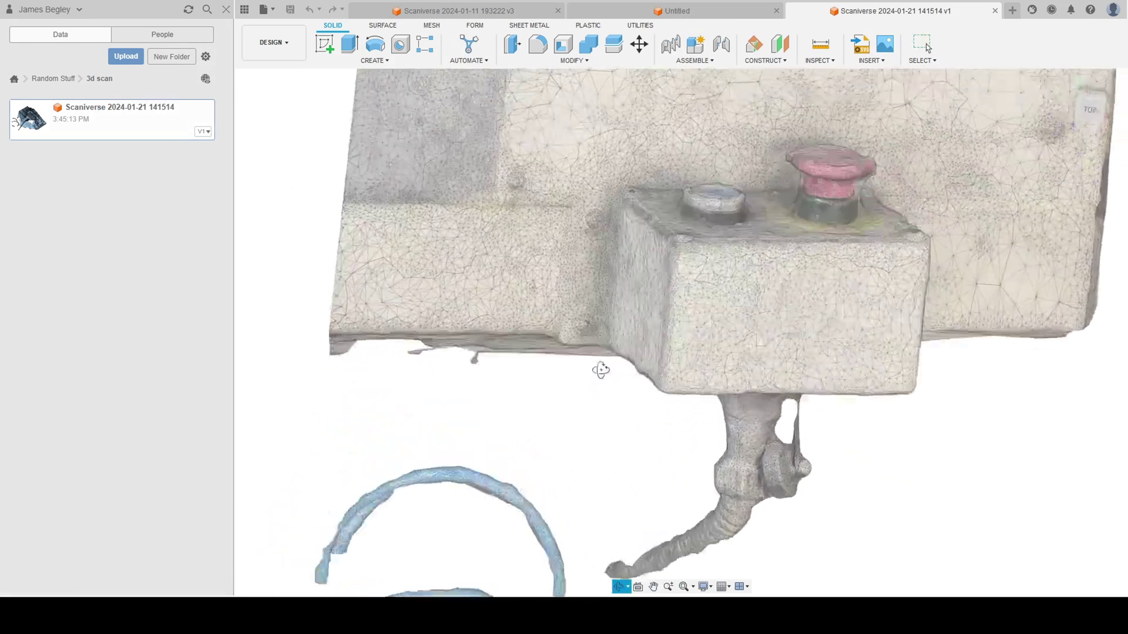
mouse_move(605, 368)
middle_mouse_down("shift")
mouse_move(676, 302)
mouse_move(722, 291)
middle_mouse_up("shift")
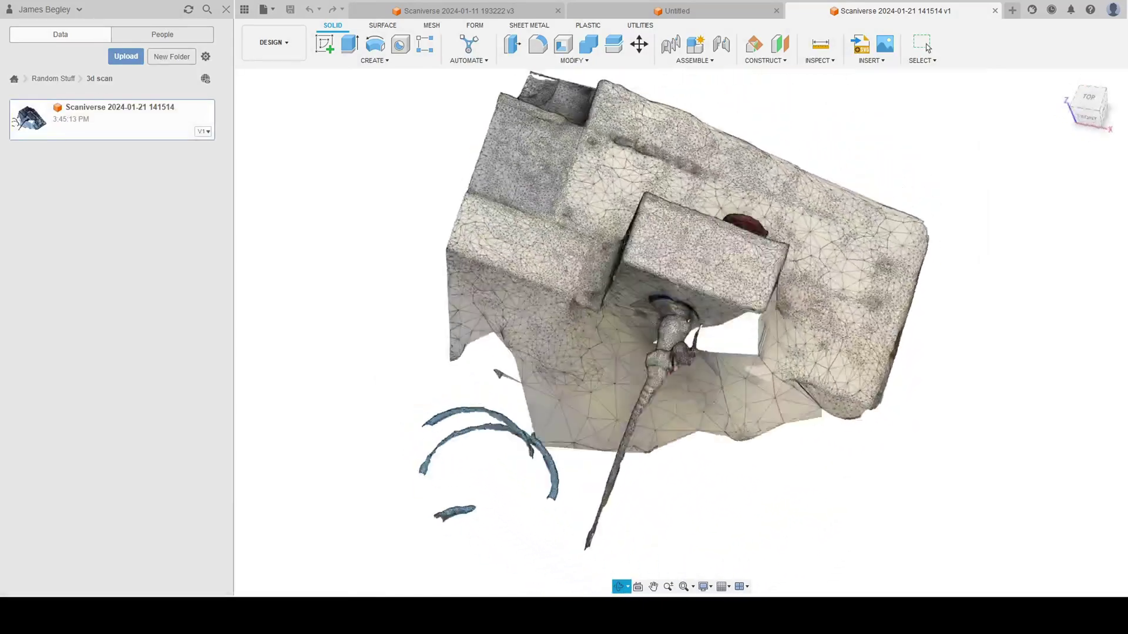
middle_click_drag(722, 291, 700, 543, "shift")
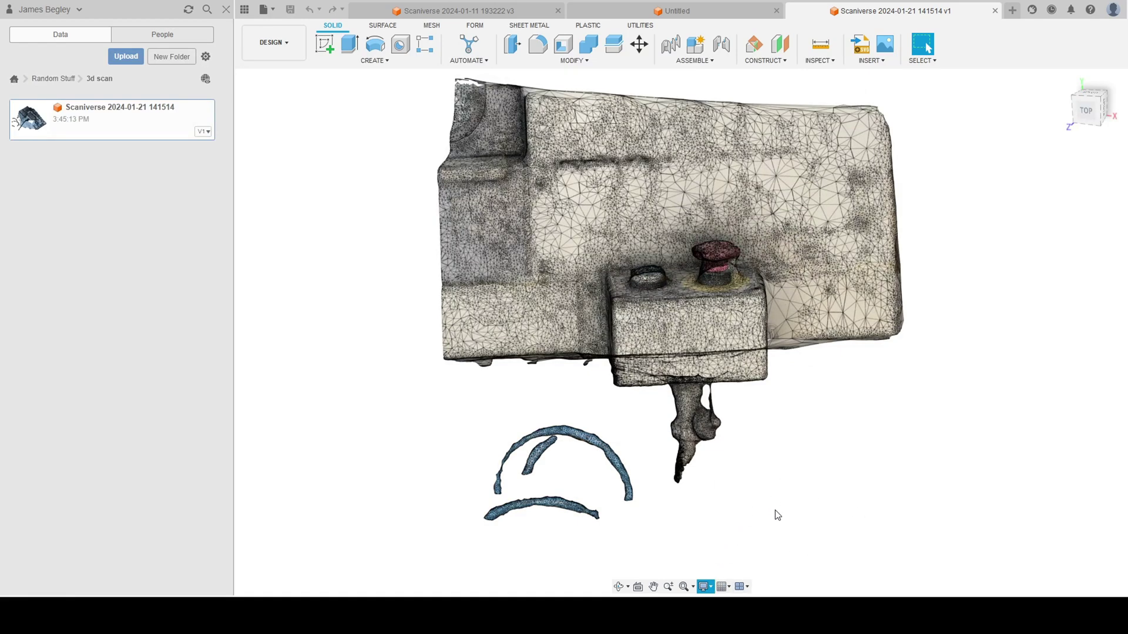
mouse_move(850, 507)
middle_mouse_down("shift")
mouse_move(798, 446)
mouse_move(795, 423)
middle_mouse_up("shift")
scroll(575, 331, "up", 5)
scroll(576, 332, "up", 5)
mouse_move(623, 307)
middle_mouse_down("shift")
mouse_move(670, 323)
mouse_move(649, 320)
mouse_move(656, 309)
mouse_move(681, 356)
middle_mouse_up("shift")
scroll(681, 356, "down", 5)
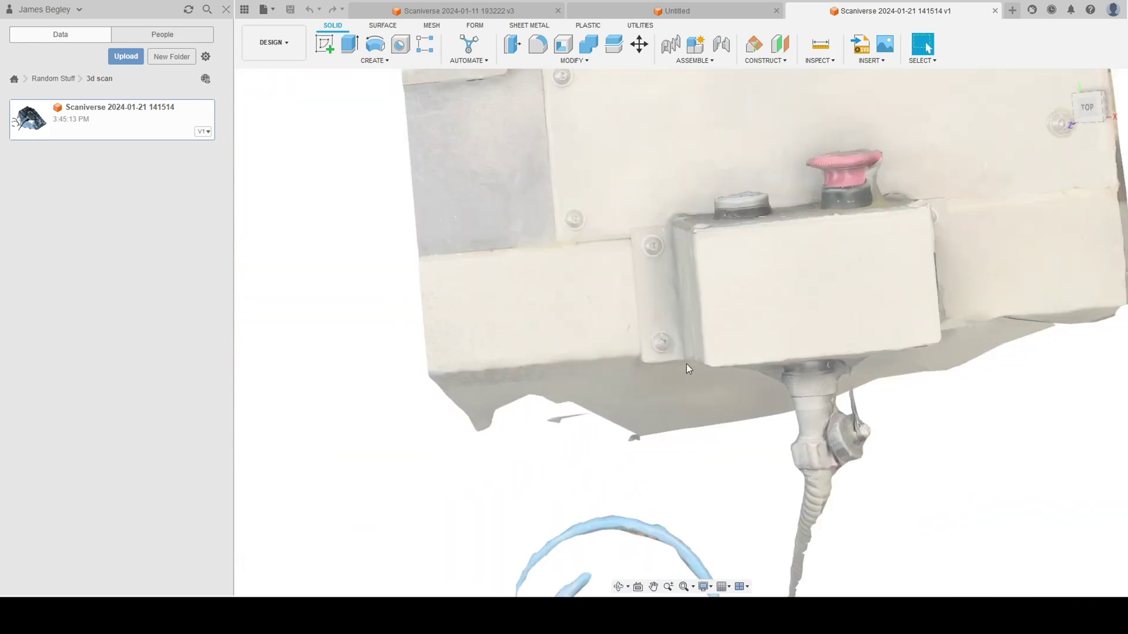
scroll(693, 359, "down", 5)
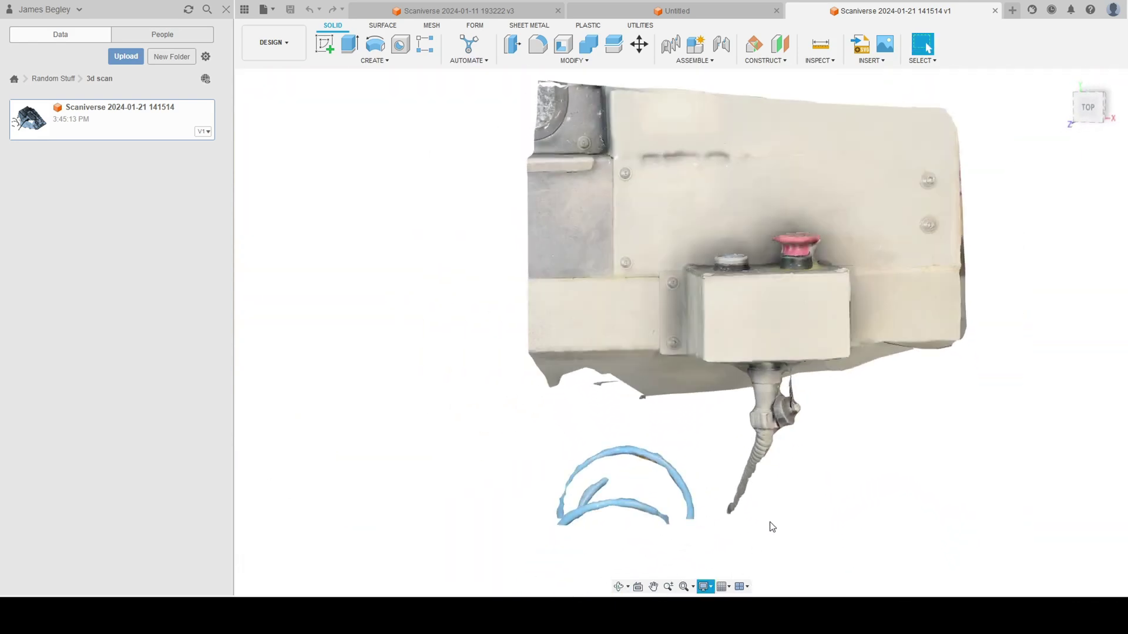
mouse_move(873, 526)
middle_mouse_down("shift")
mouse_move(763, 410)
mouse_move(746, 313)
middle_mouse_up("shift")
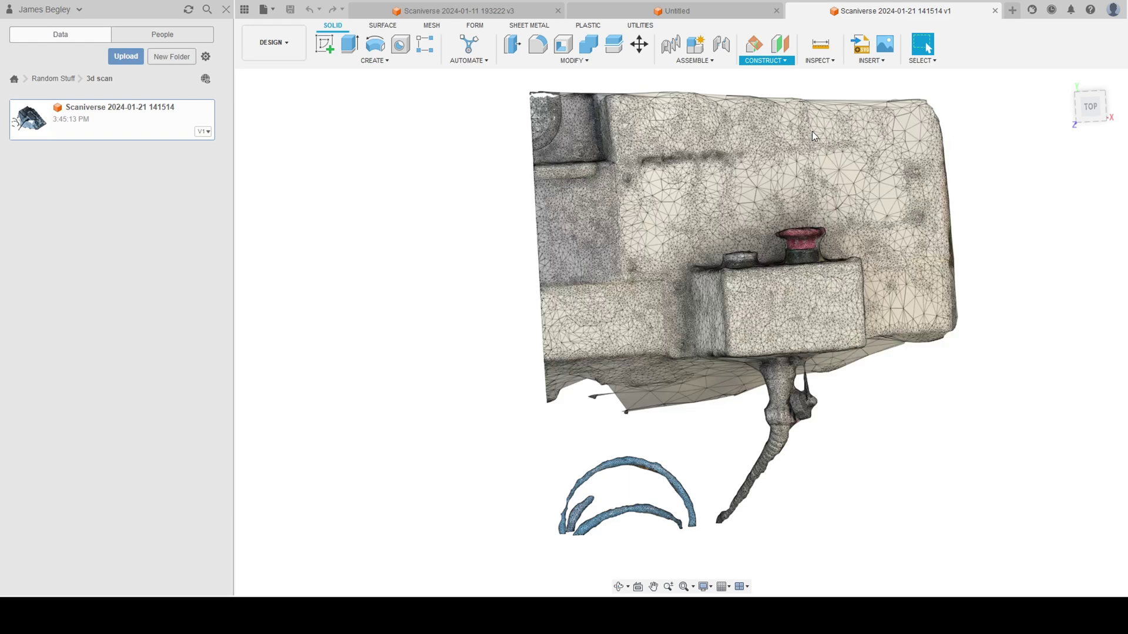
scroll(667, 276, "up", 2)
scroll(667, 276, "up", 2)
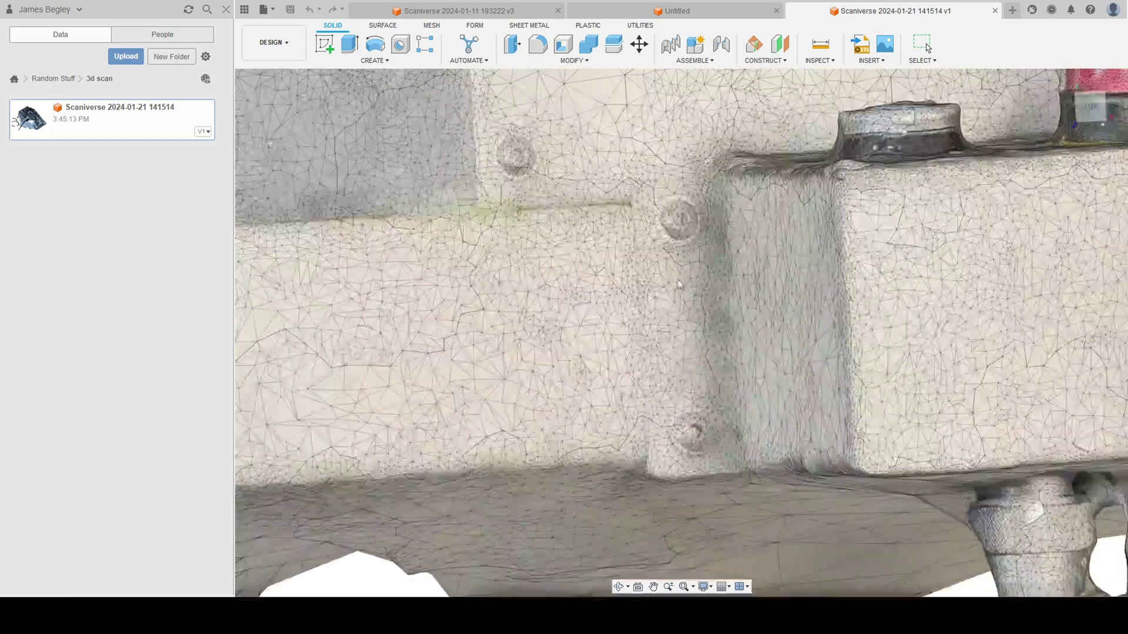
scroll(667, 276, "up", 2)
- Select the scanned mounting-plate strip on the box side and inspect it from several angles
middle_click_drag(667, 276, 640, 216, "shift")
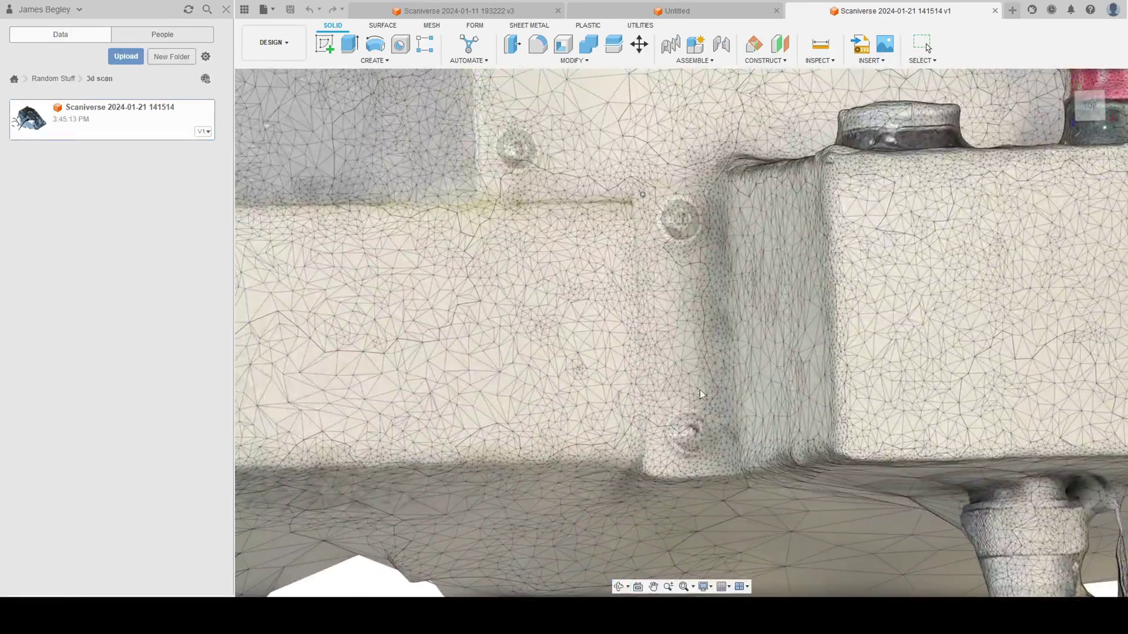
left_click(662, 411)
mouse_move(708, 325)
middle_mouse_down("shift")
mouse_move(764, 290)
mouse_move(724, 336)
middle_mouse_up("shift")
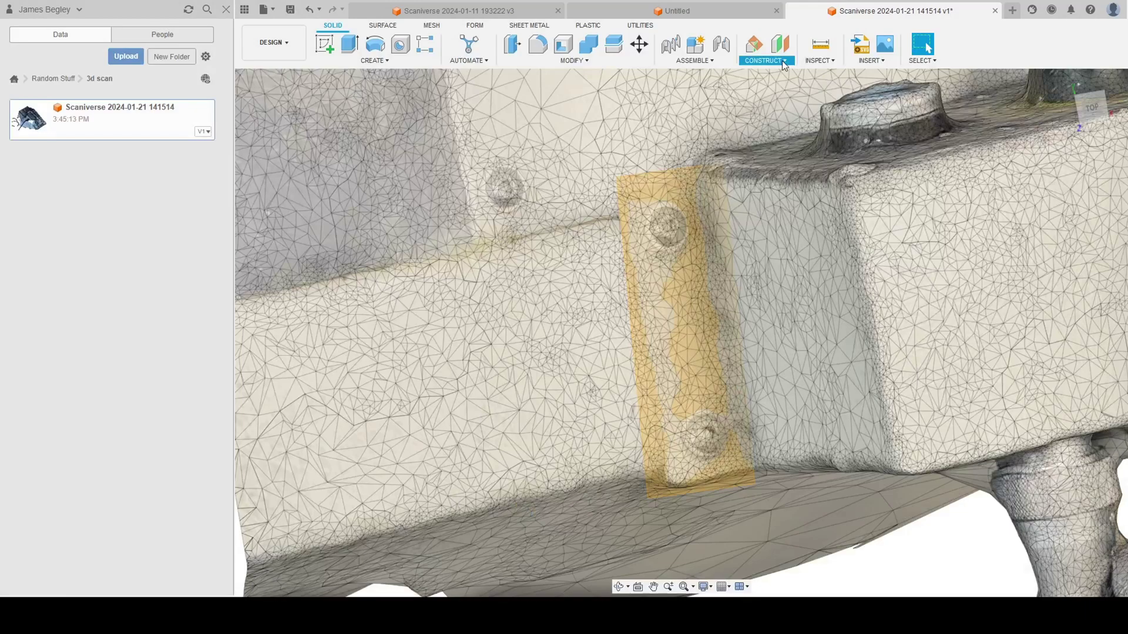
middle_click_drag(824, 136, 840, 213, "shift")
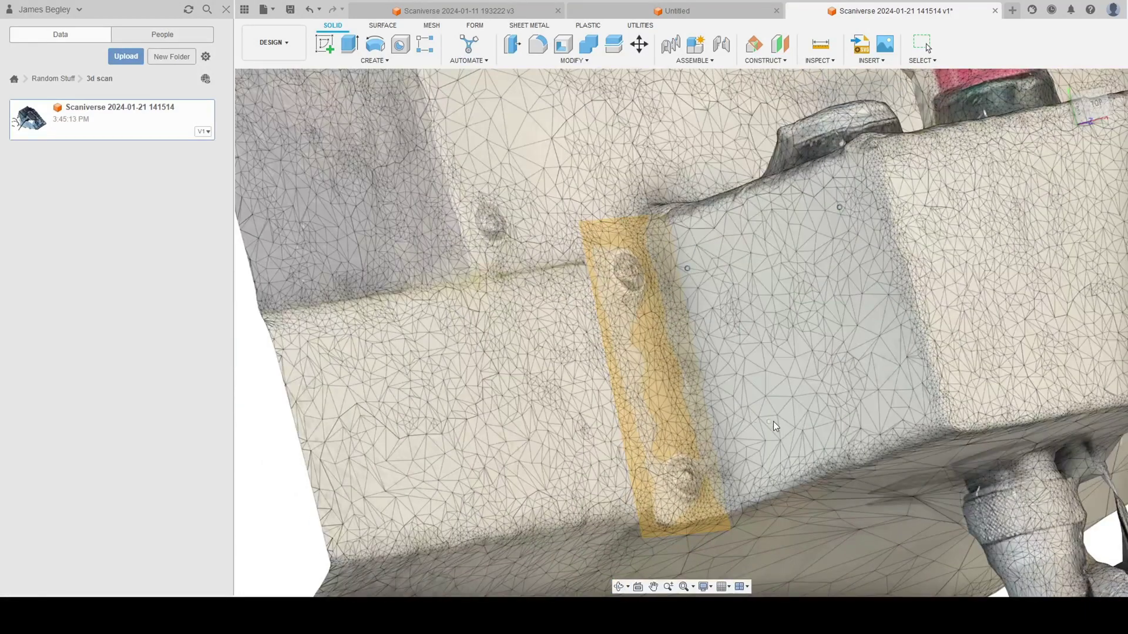
middle_click_drag(821, 441, 1058, 193, "shift")
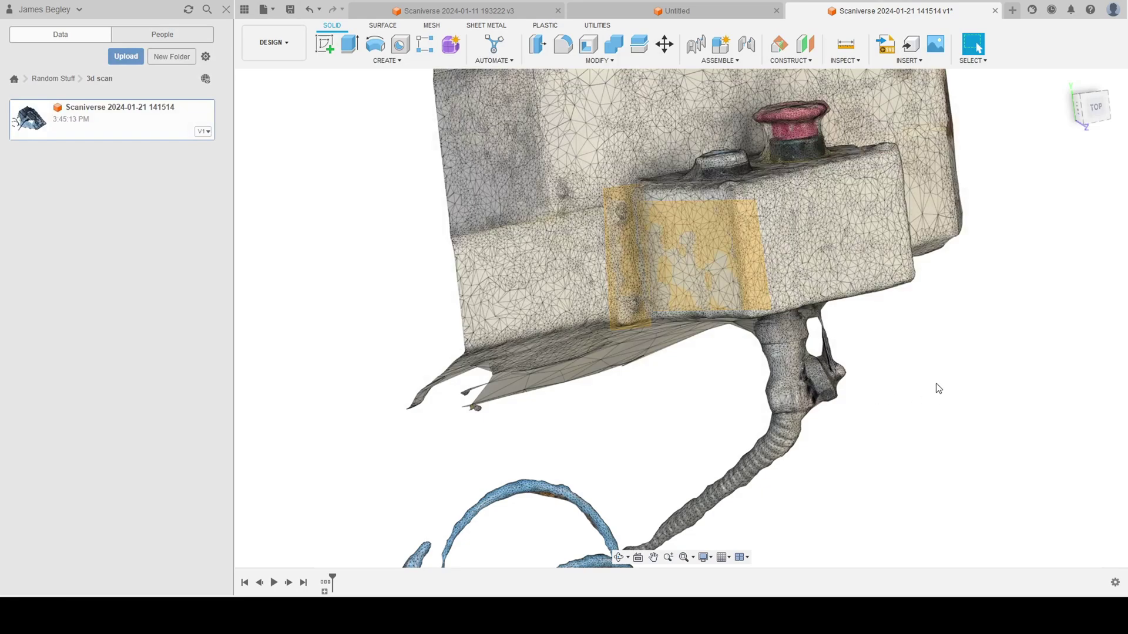
mouse_move(934, 388)
middle_mouse_down("shift")
mouse_move(599, 398)
mouse_move(562, 202)
mouse_move(567, 245)
middle_mouse_up("shift")
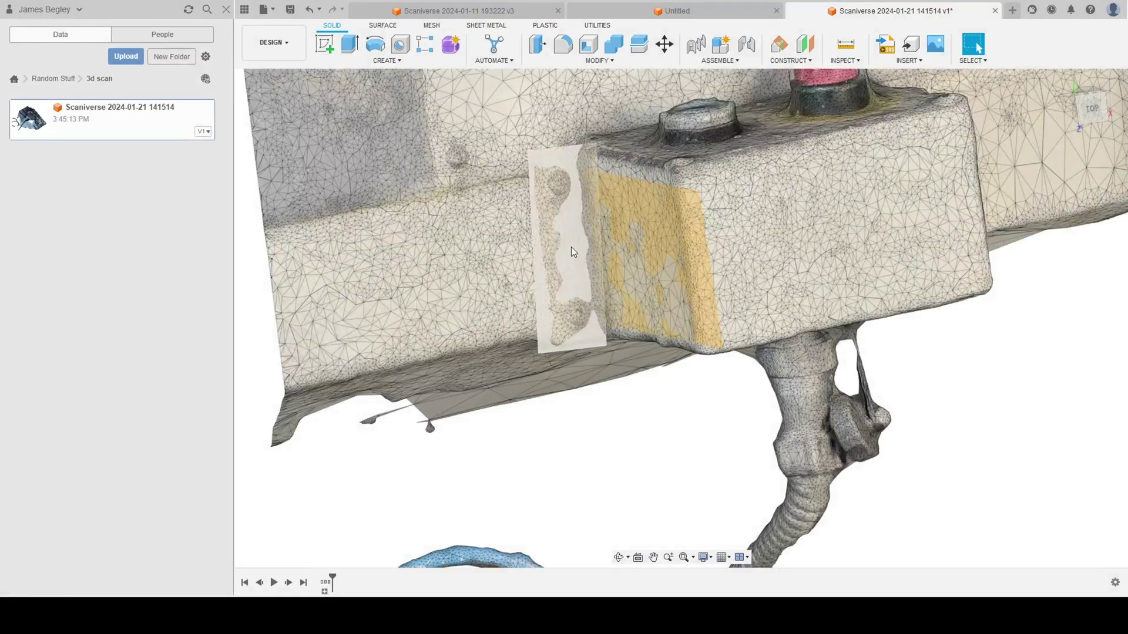
- Start a sketch on the fitted plate patch and trace the plate outline with lines
left_click(572, 249)
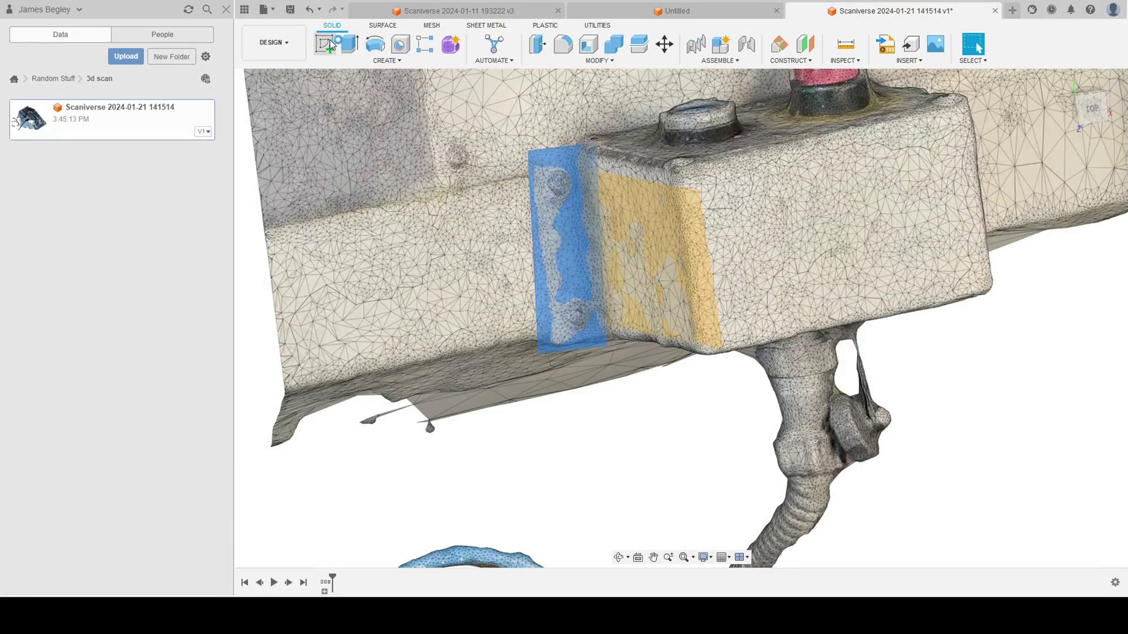
left_click(326, 43)
scroll(618, 379, "up", 5)
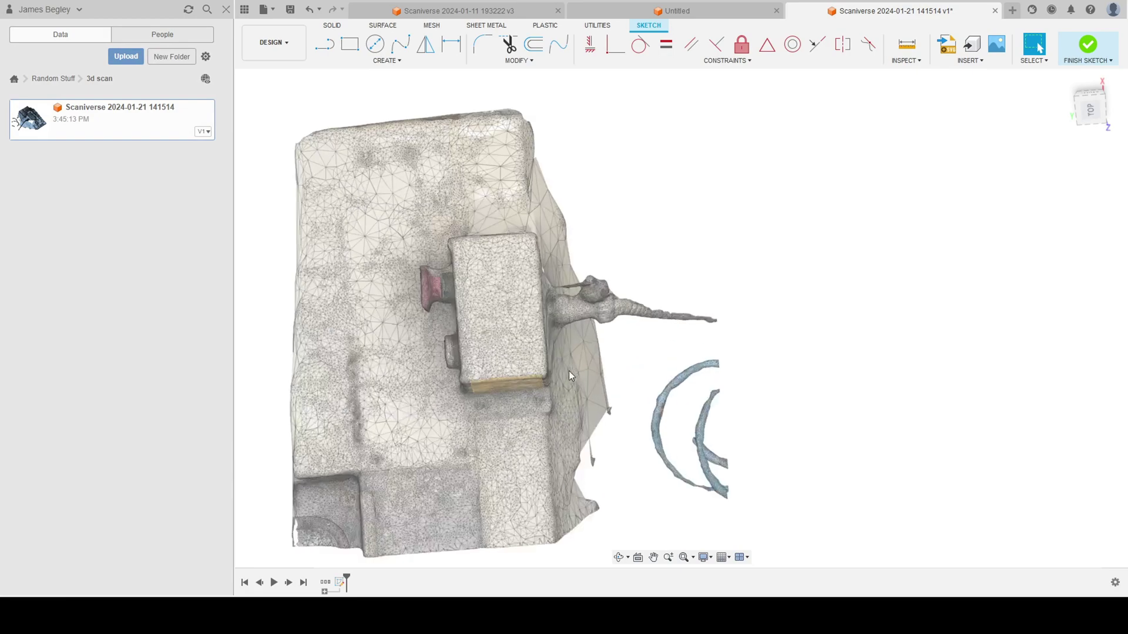
mouse_move(648, 304)
middle_mouse_down("shift")
mouse_move(621, 407)
mouse_move(627, 436)
middle_mouse_up("shift")
scroll(446, 326, "up", 4)
scroll(446, 326, "up", 5)
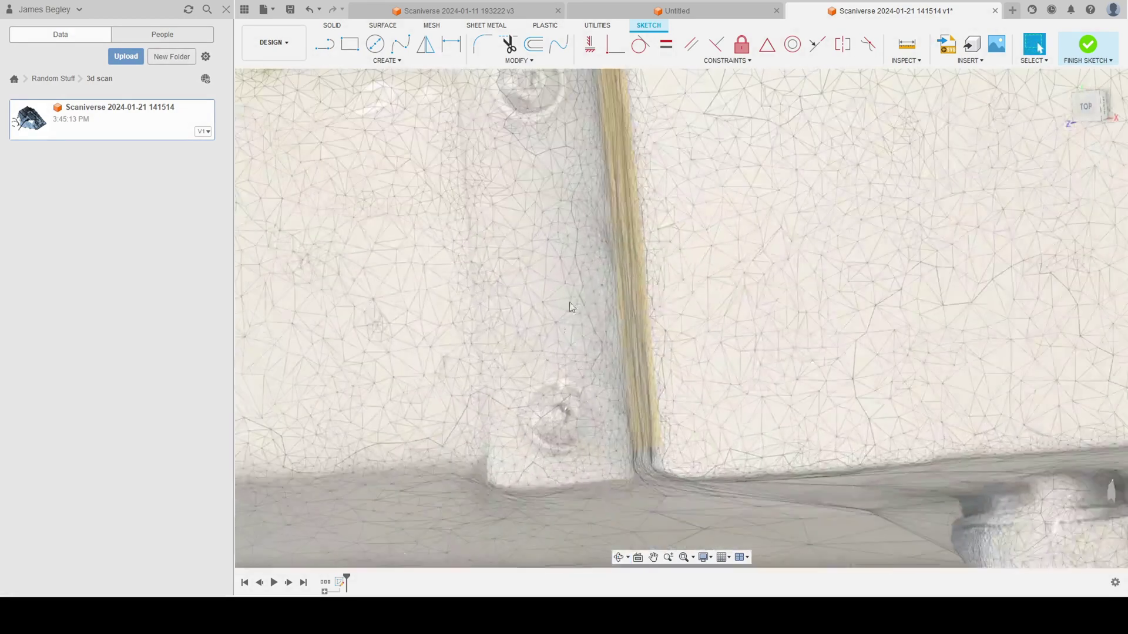
key("l")
scroll(476, 196, "down", 4)
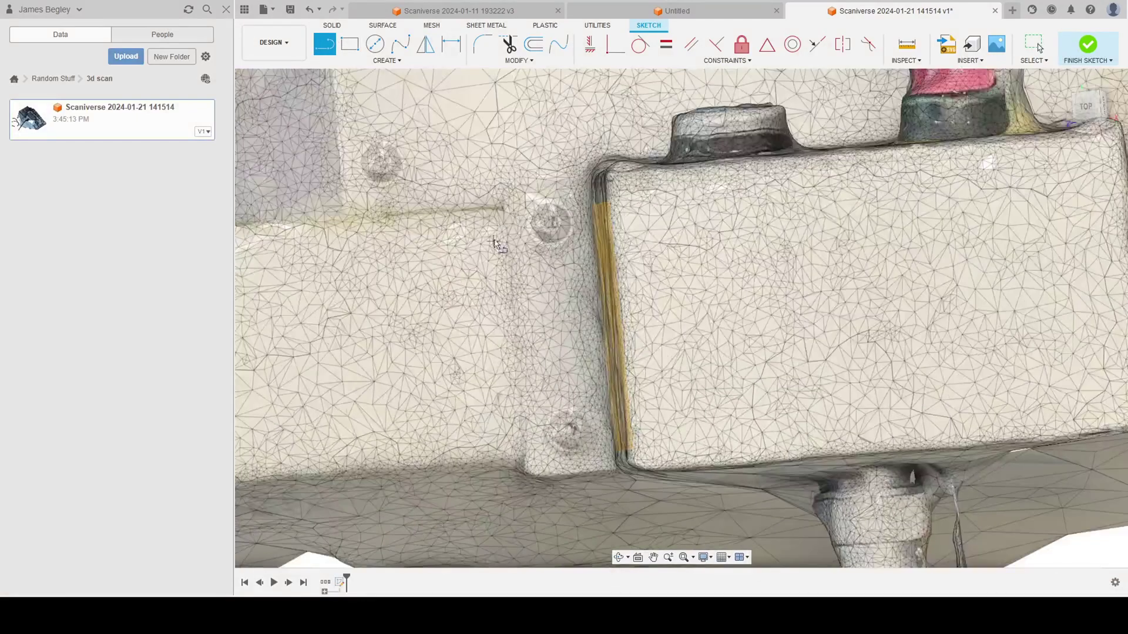
left_click(509, 190)
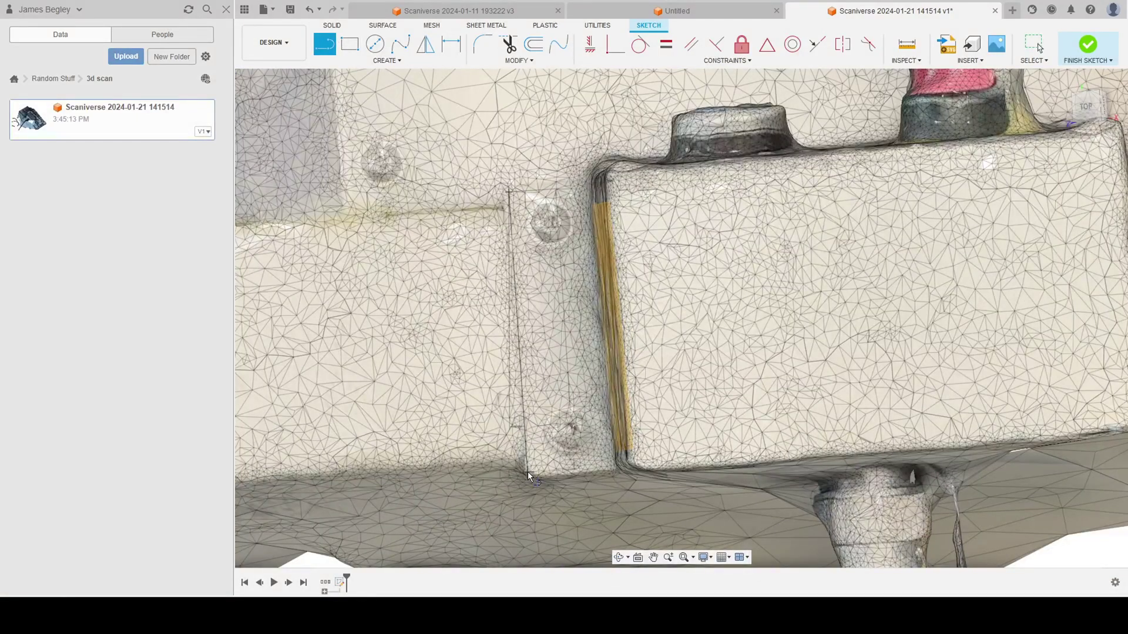
left_click(525, 470)
double_click(608, 472)
- Add a Perpendicular constraint to the plate outline's edges
key("Escape")
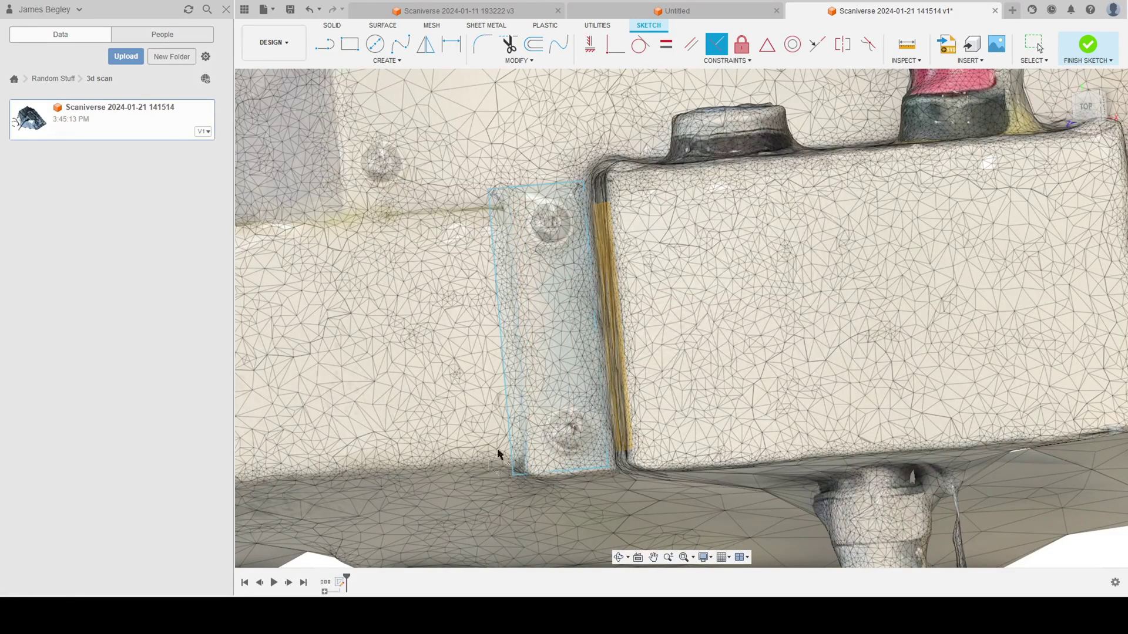
left_click(590, 468)
key("Escape")
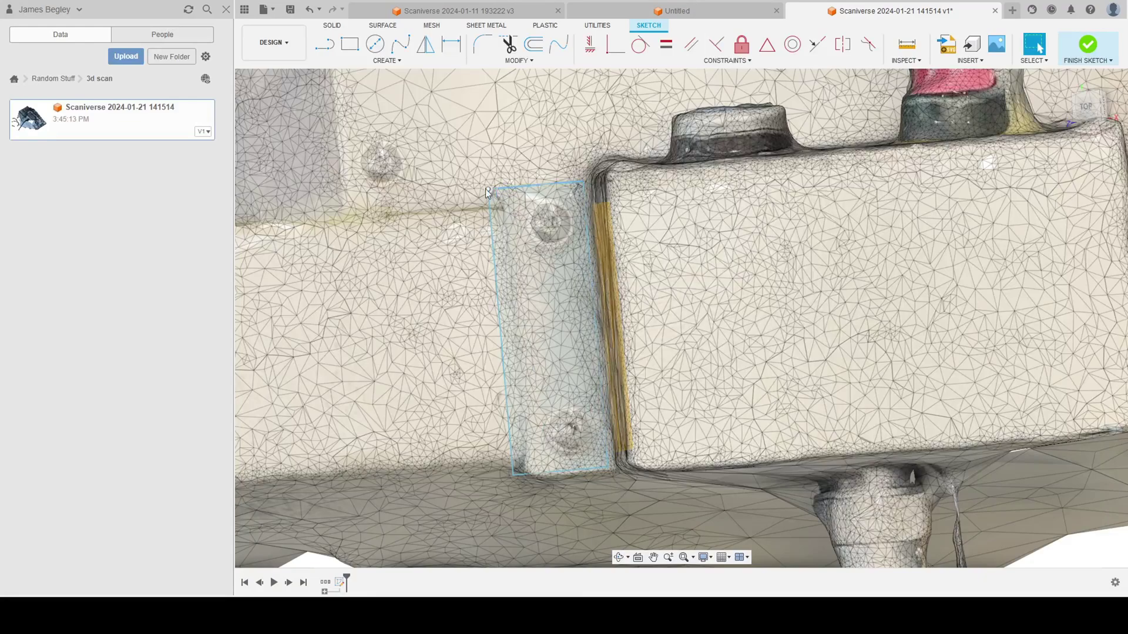
left_click(498, 189)
key("Escape")
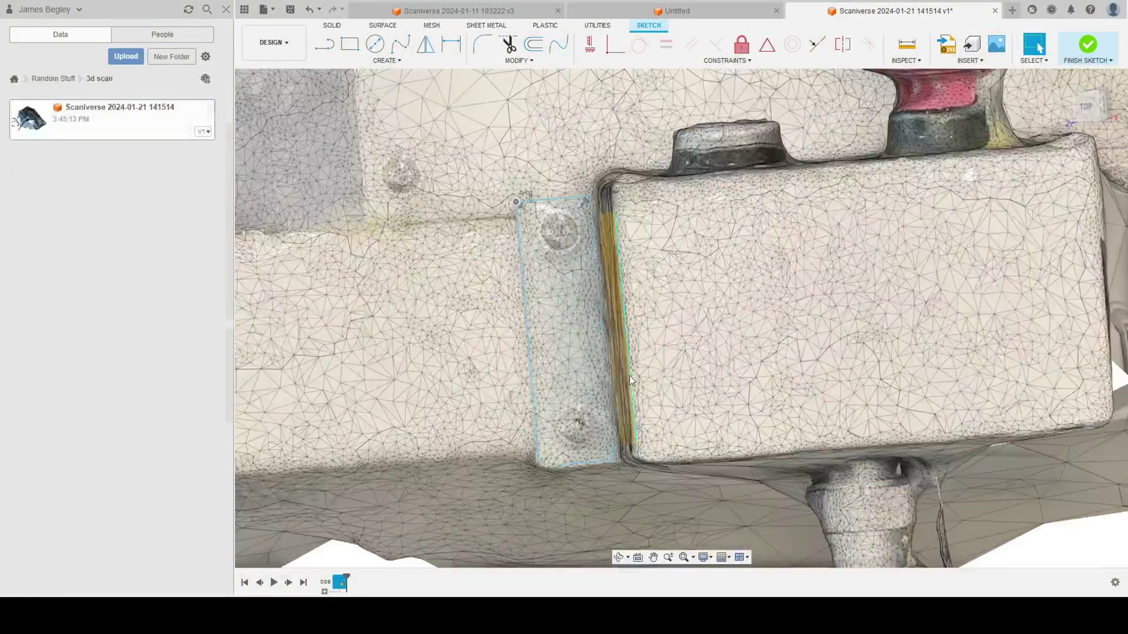
scroll(629, 376, "up", 3)
- Draw 3-point circles around the upper and lower screw holes, checking alignment from angled views
mouse_move(595, 385)
middle_mouse_down("shift")
mouse_move(608, 232)
mouse_move(579, 186)
mouse_move(421, 85)
middle_mouse_up("shift")
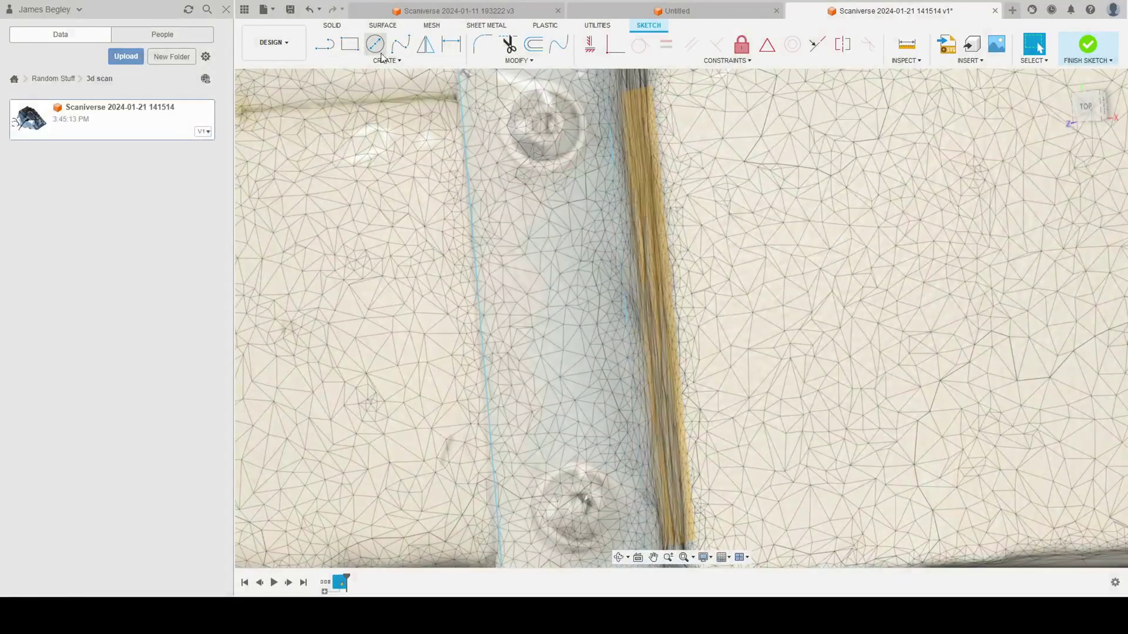
left_click(375, 44)
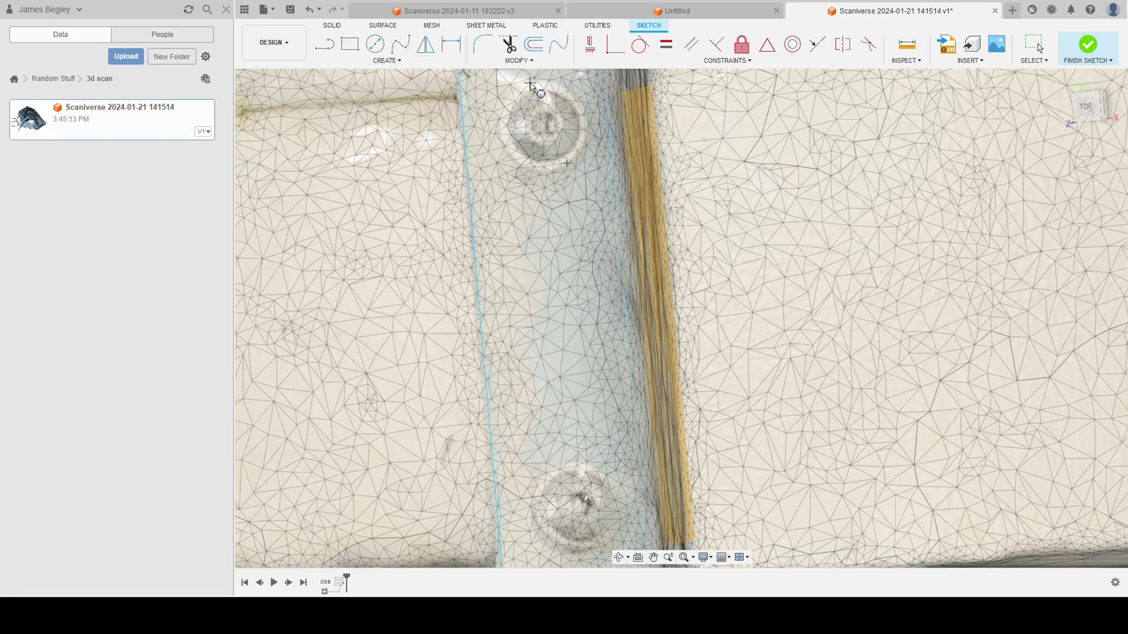
left_click(529, 86)
left_click(606, 544)
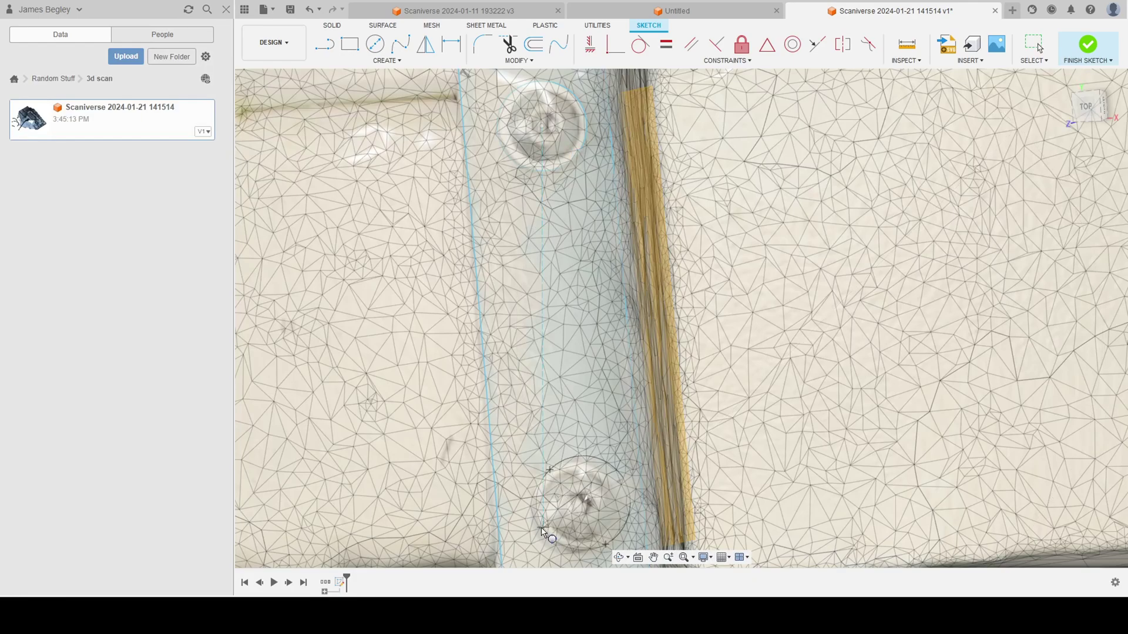
left_click(536, 533)
scroll(674, 432, "down", 5)
mouse_move(673, 432)
middle_mouse_down("shift")
mouse_move(686, 351)
mouse_move(560, 333)
middle_mouse_up("shift")
scroll(559, 333, "up", 3)
scroll(566, 322, "up", 3)
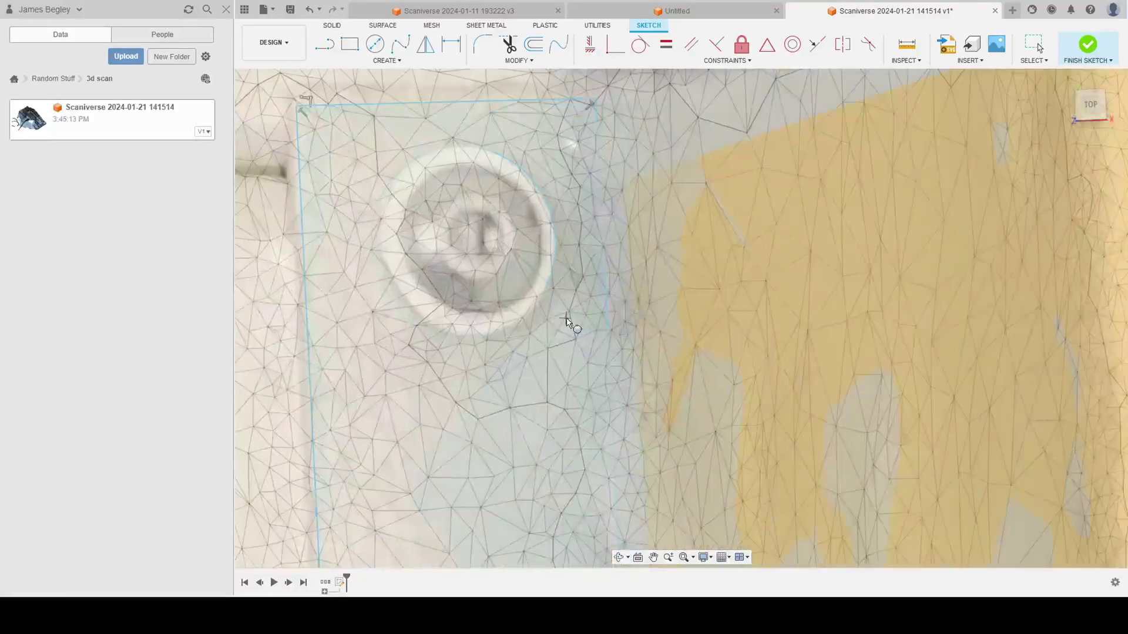
scroll(564, 278, "down", 3)
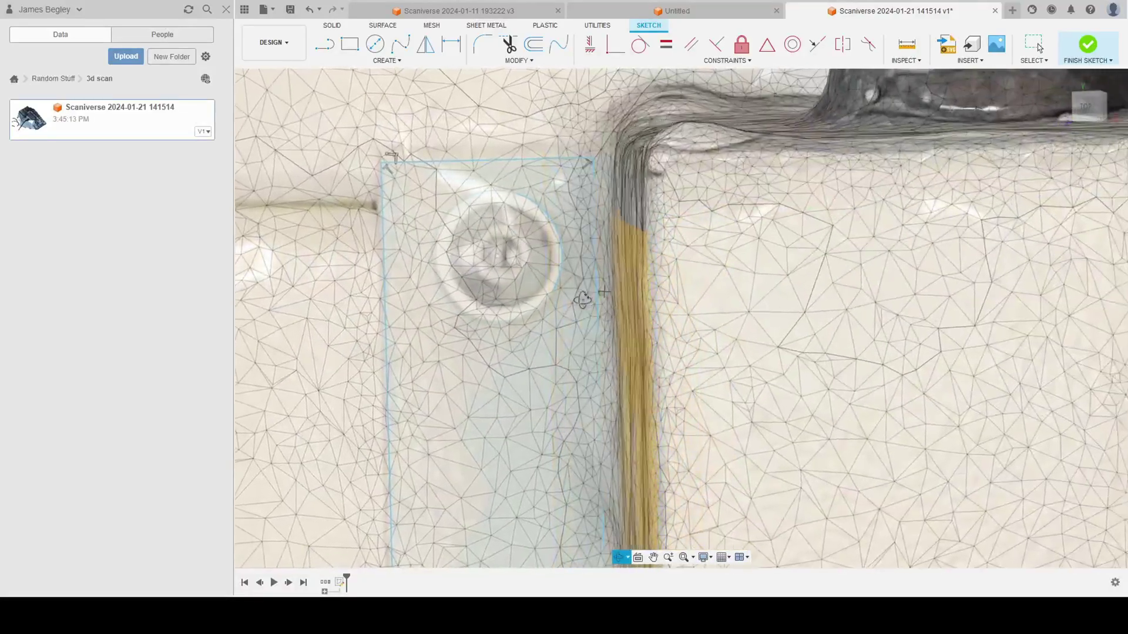
mouse_move(564, 279)
middle_mouse_down("shift")
mouse_move(574, 333)
mouse_move(543, 155)
mouse_move(511, 148)
middle_mouse_up("shift")
scroll(574, 333, "down", 3)
scroll(543, 156, "up", 3)
key("c")
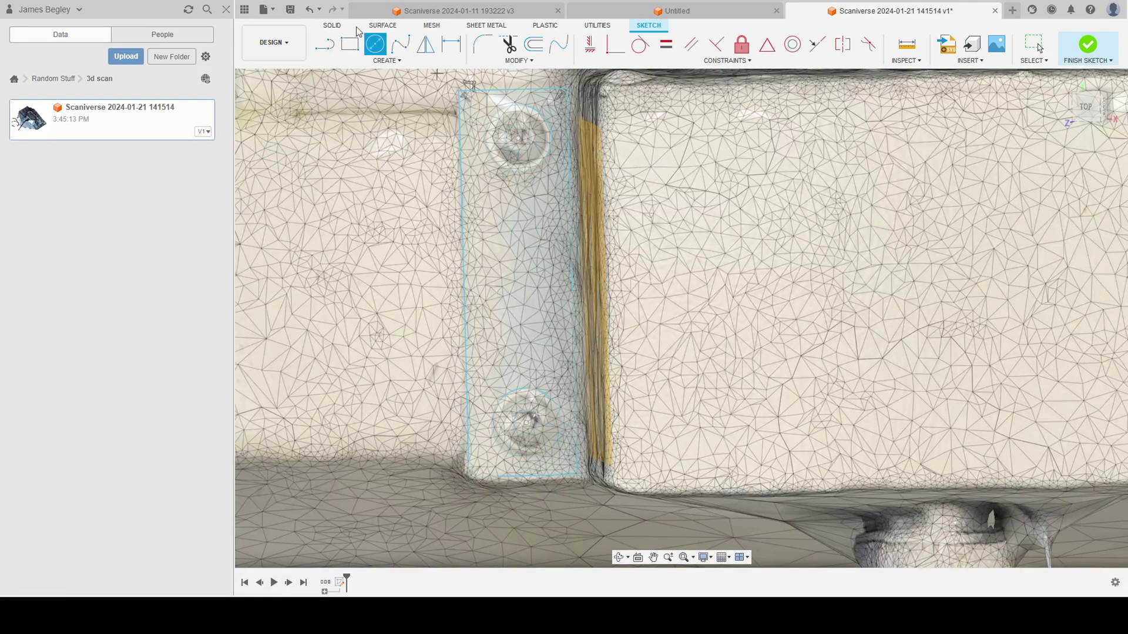
- Finish the sketch, extrude the rectangle profile, and select the box's front-face patch
left_click(334, 27)
left_click(541, 129)
mouse_move(607, 269)
middle_mouse_down("shift")
mouse_move(638, 266)
mouse_move(793, 390)
mouse_move(799, 370)
mouse_move(974, 311)
middle_mouse_up("shift")
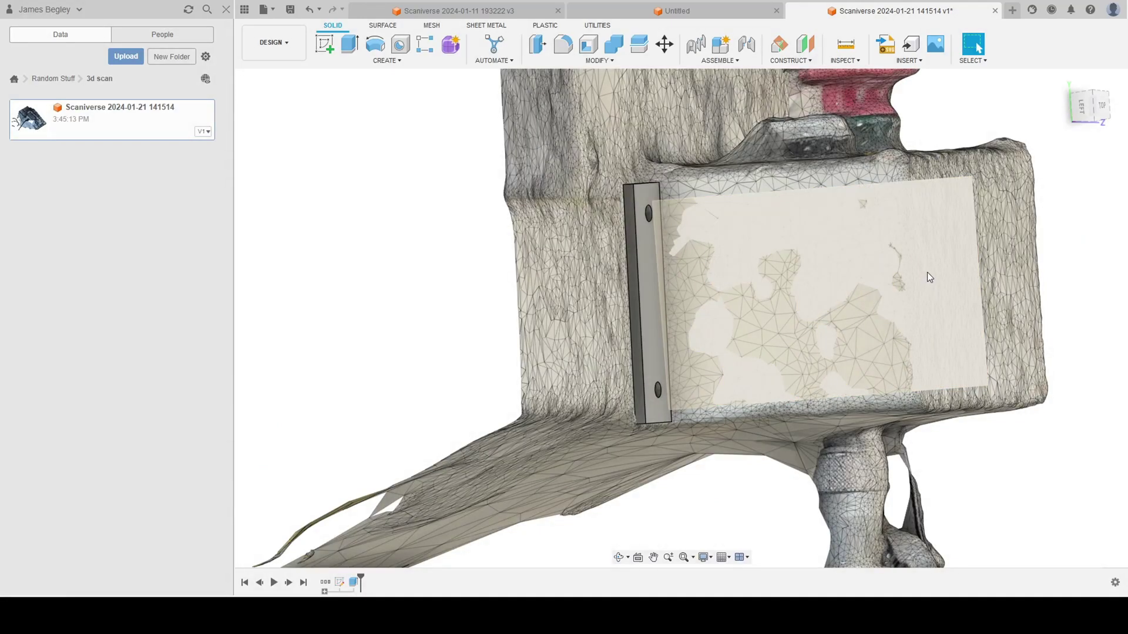
middle_click_drag(917, 292, 935, 276, "shift")
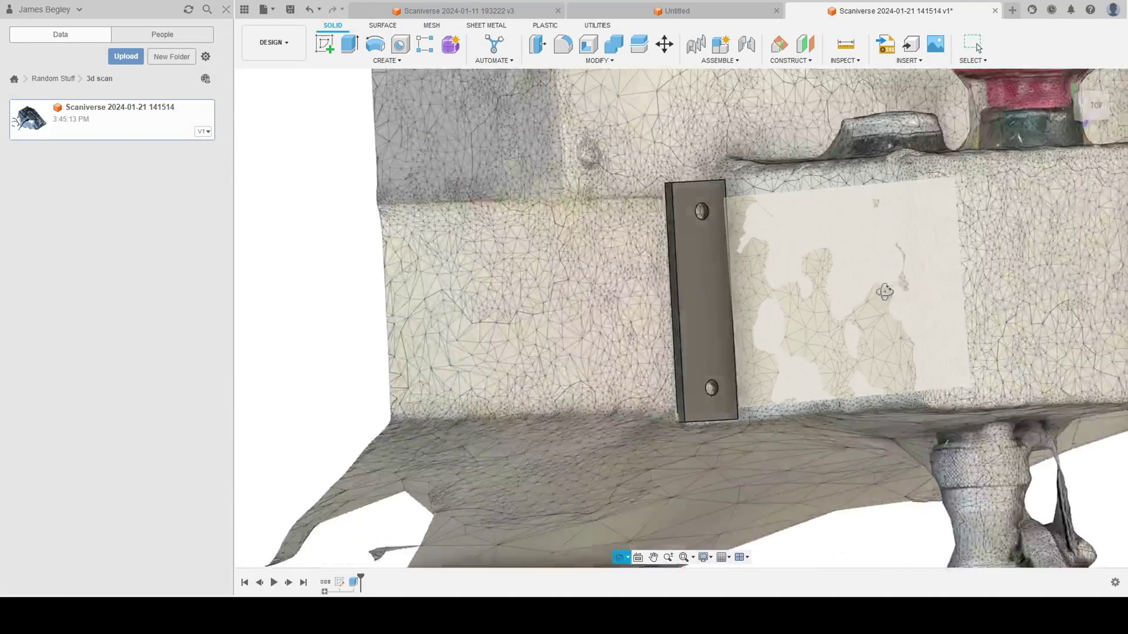
left_click(934, 276)
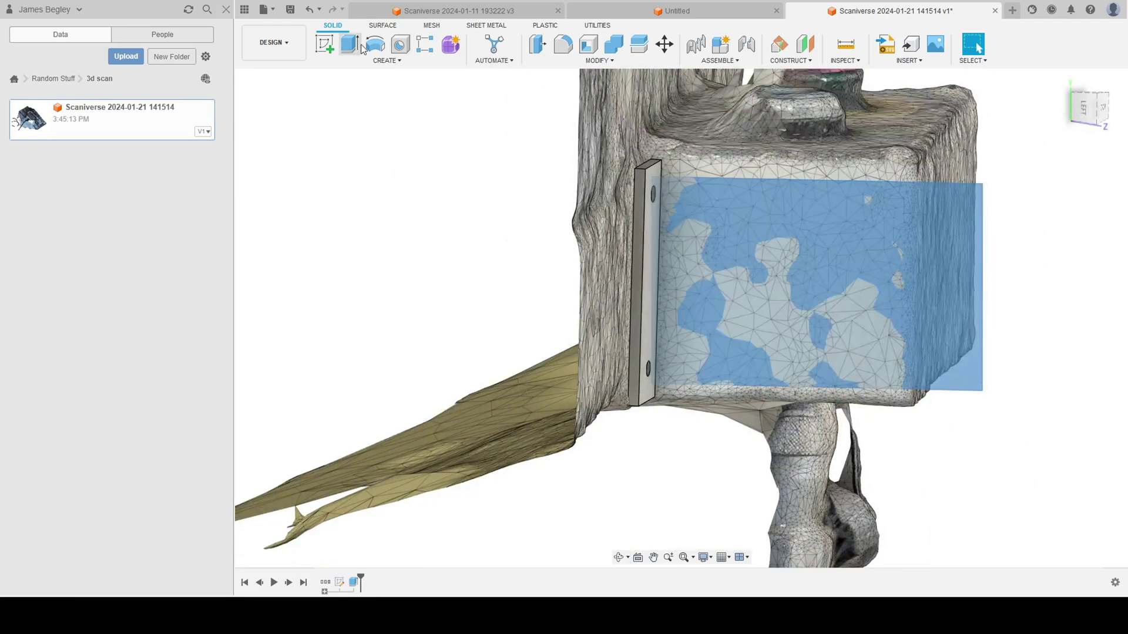
- Sketch a diagonal centreline across the block and convert it to construction geometry
left_click(327, 42)
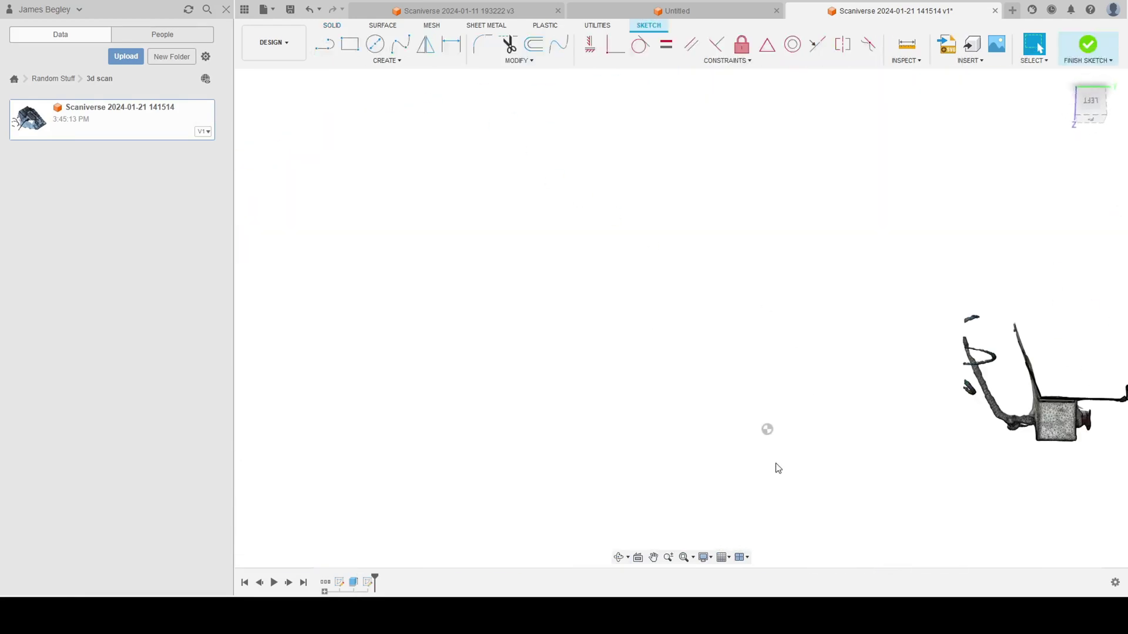
key("l")
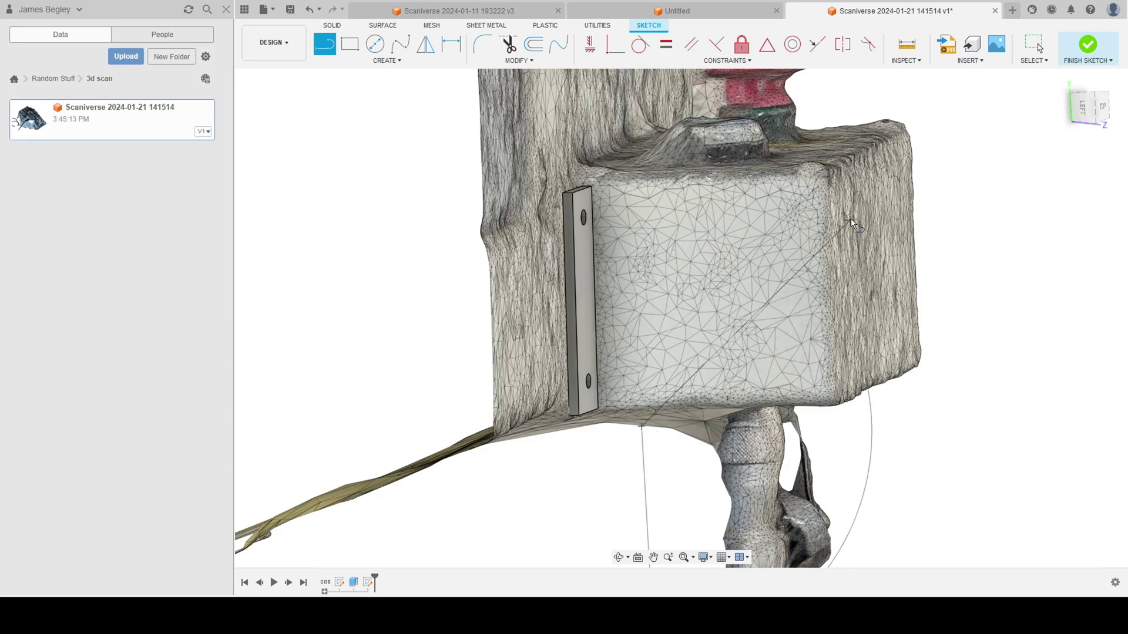
left_click(830, 203)
key("Escape")
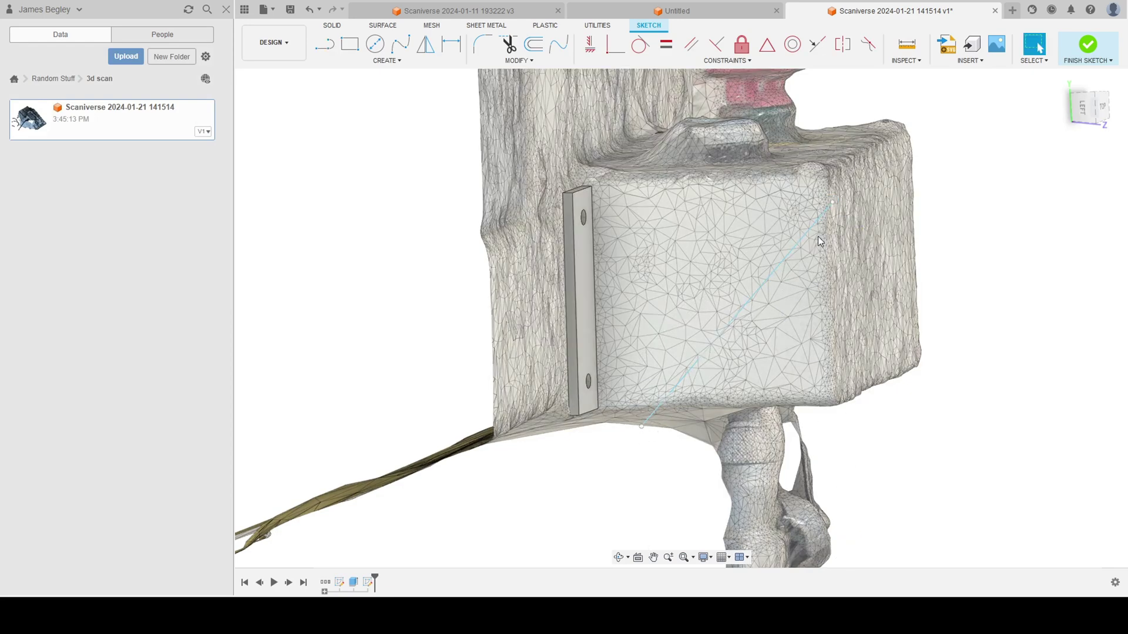
key("x")
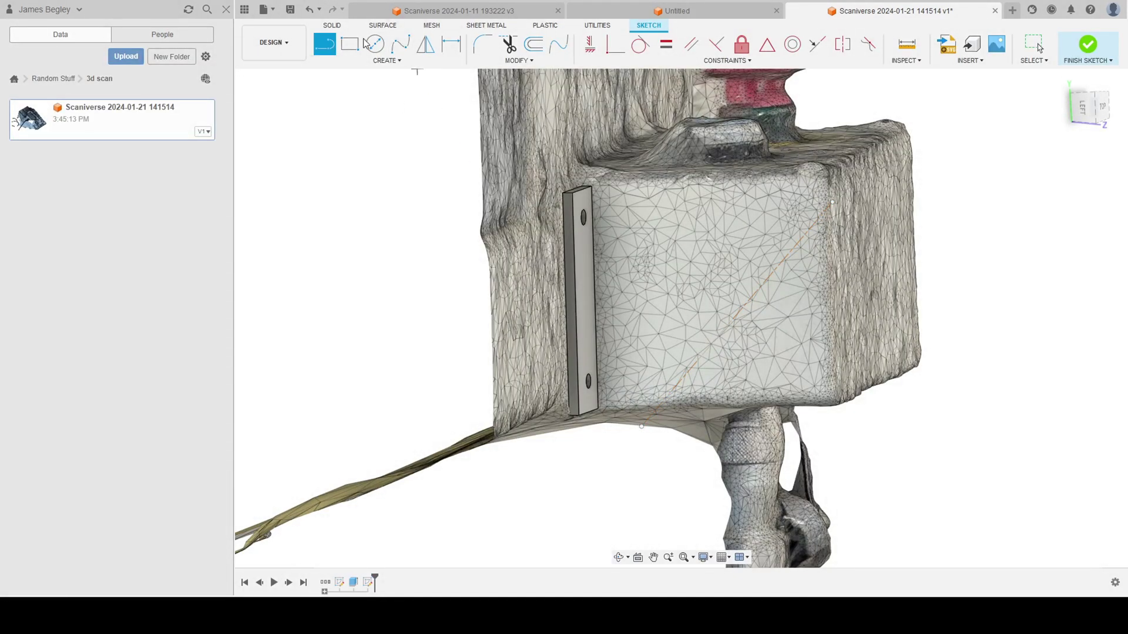
- Draw a thin 3-point rectangle along the angled centreline
key("l")
key("Escape")
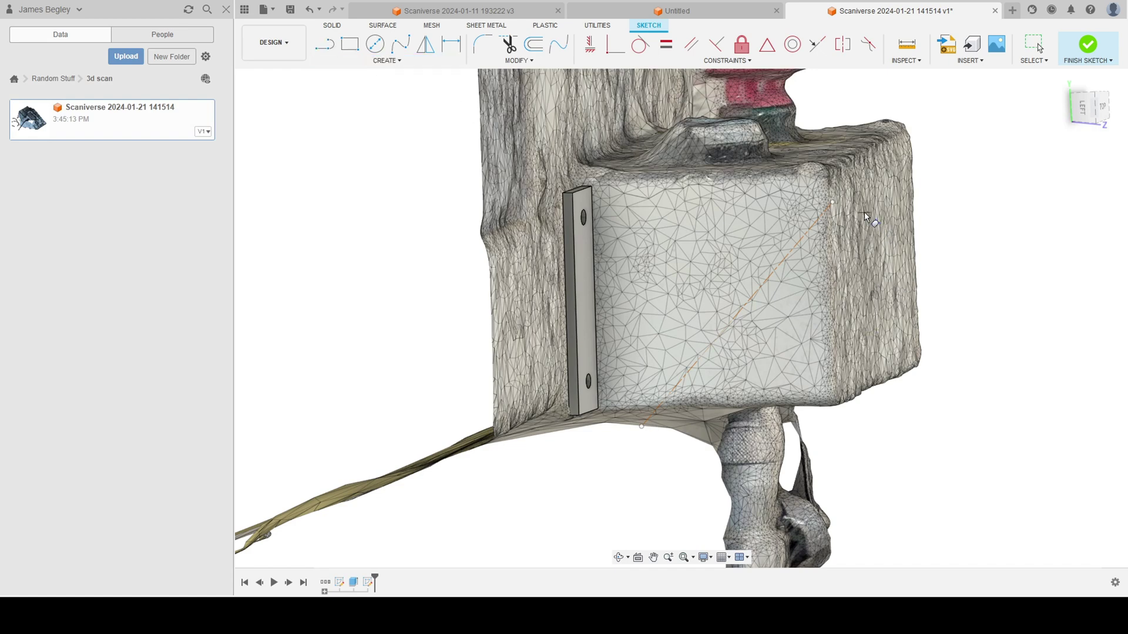
left_click(878, 247)
left_click(689, 477)
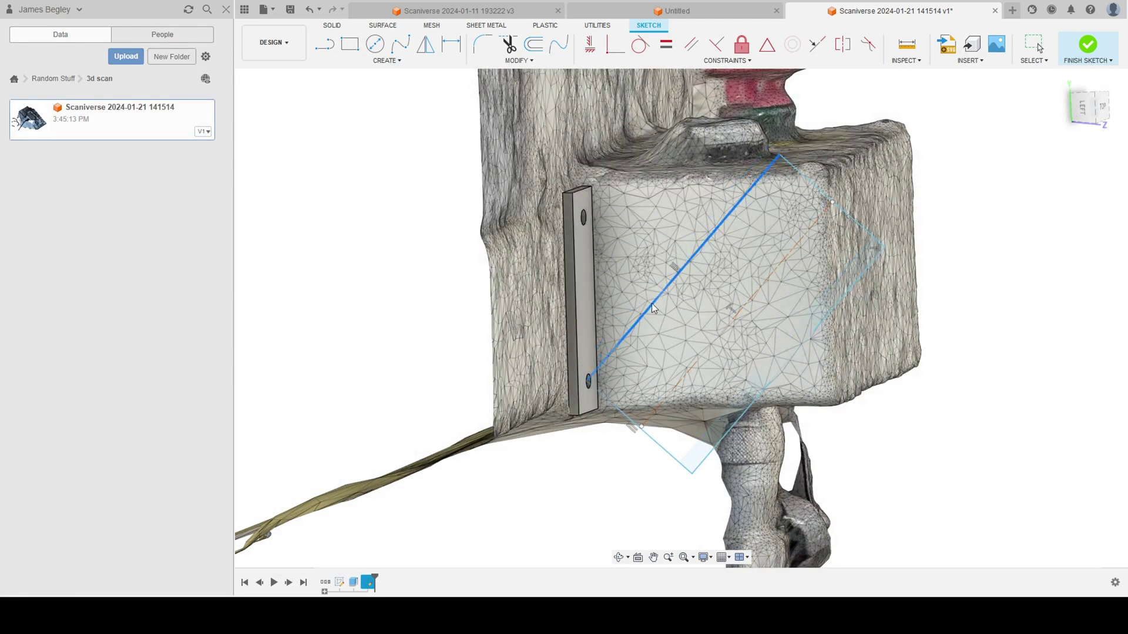
- Draw a second diagonal line from beyond the block's upper right and drag it onto the block
middle_click_drag(684, 301, 712, 305, "shift")
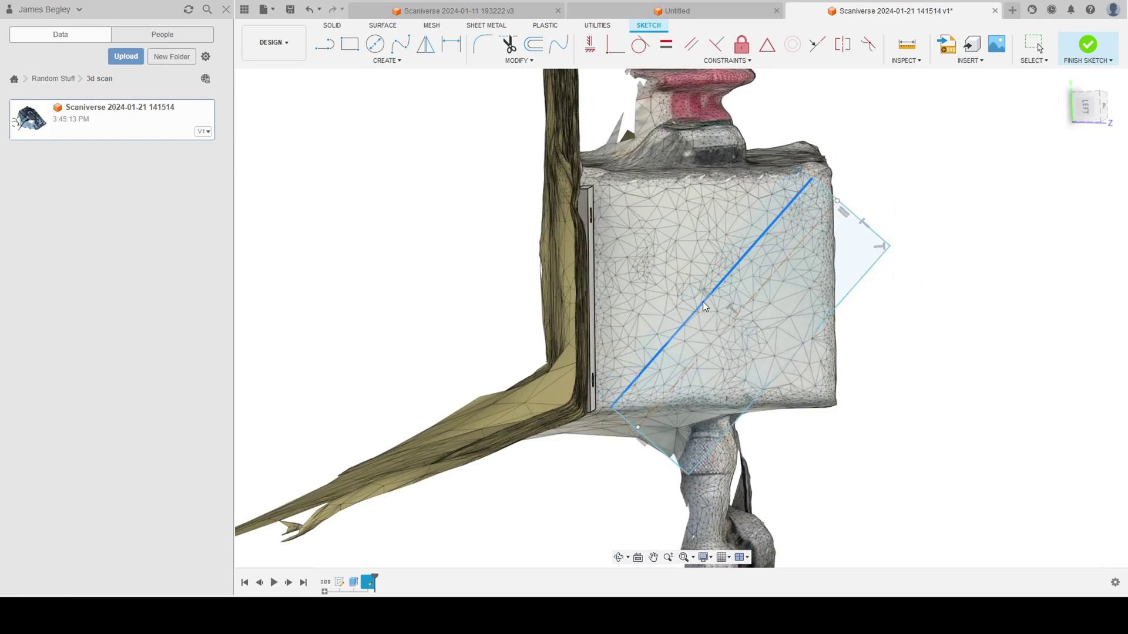
key("Escape")
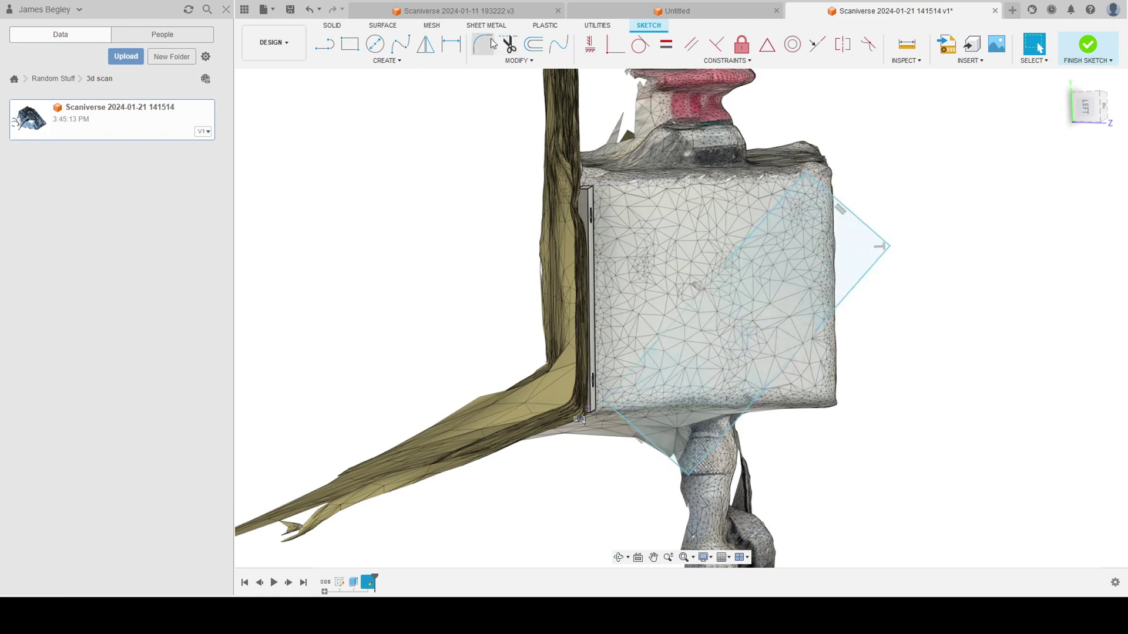
key("l")
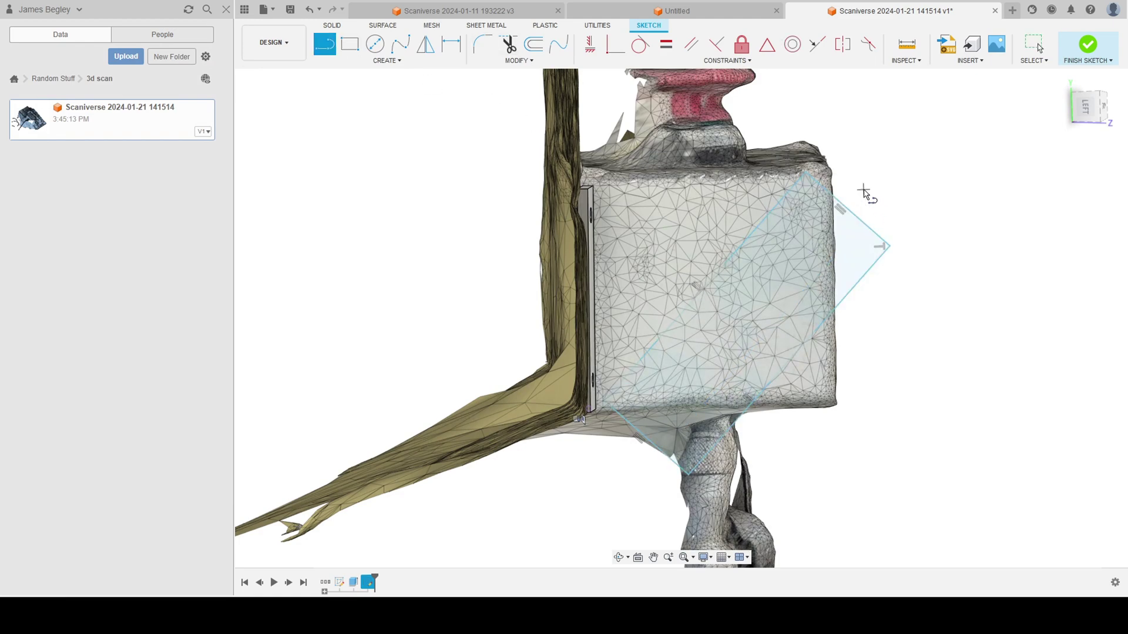
left_click(864, 193)
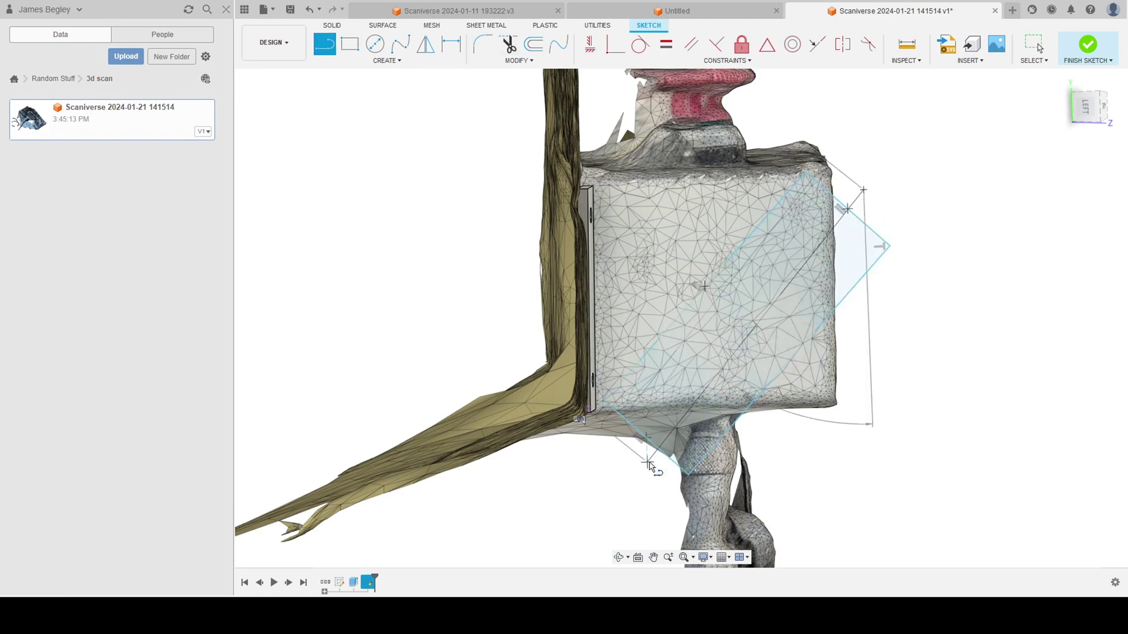
key("Escape")
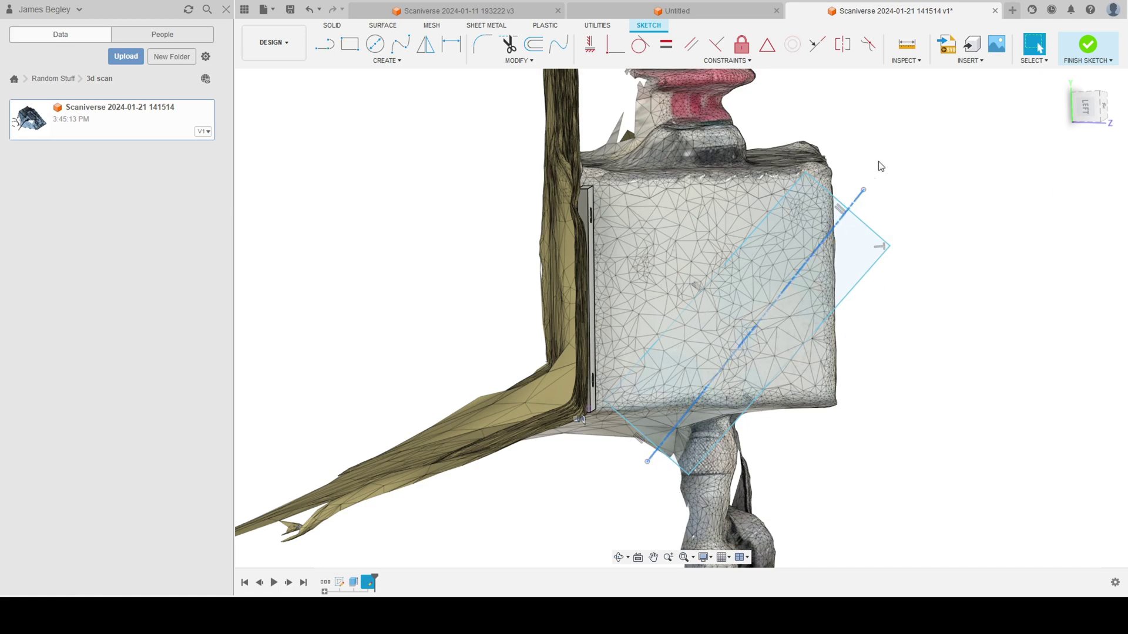
left_click(815, 339)
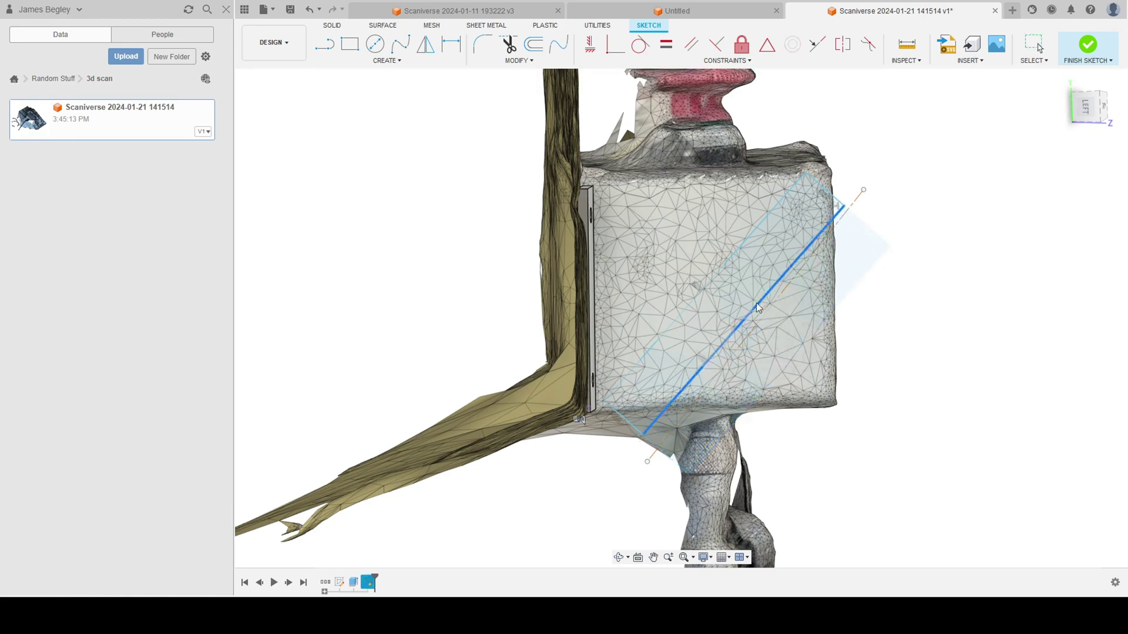
left_click_drag(750, 304, 730, 289)
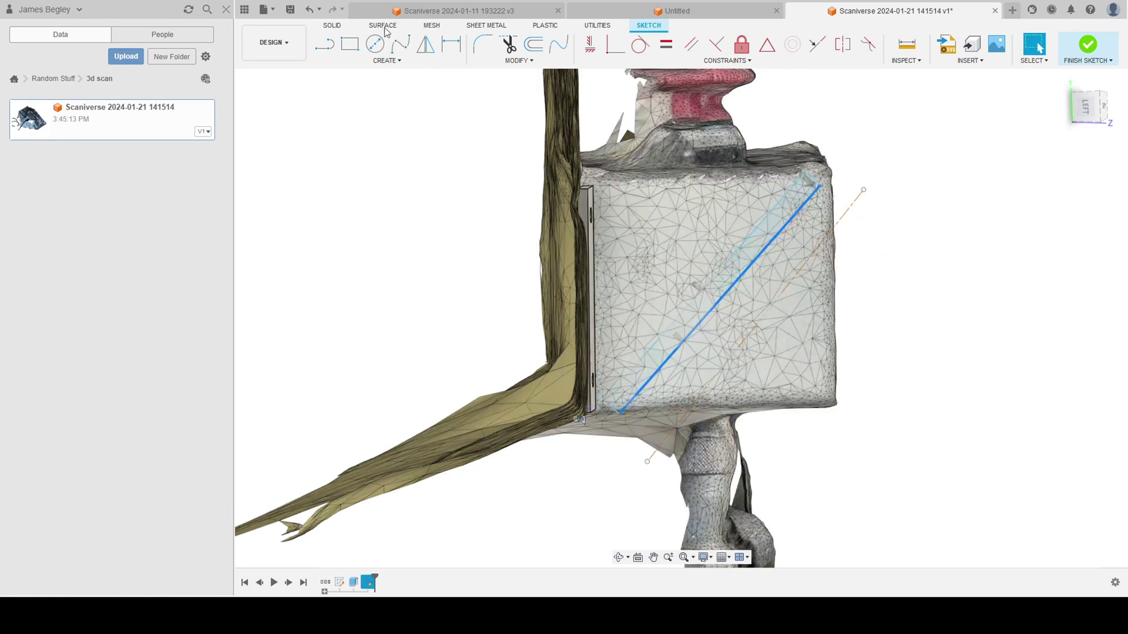
- Offset the line and constrain the copy parallel to the centreline
left_click(452, 50)
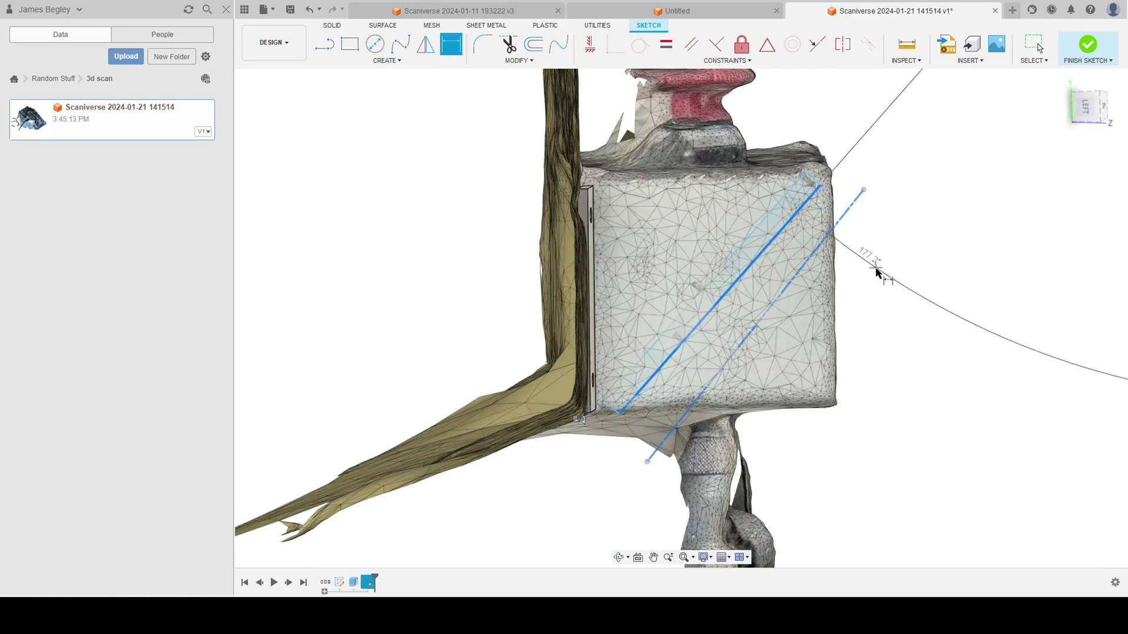
key("Return")
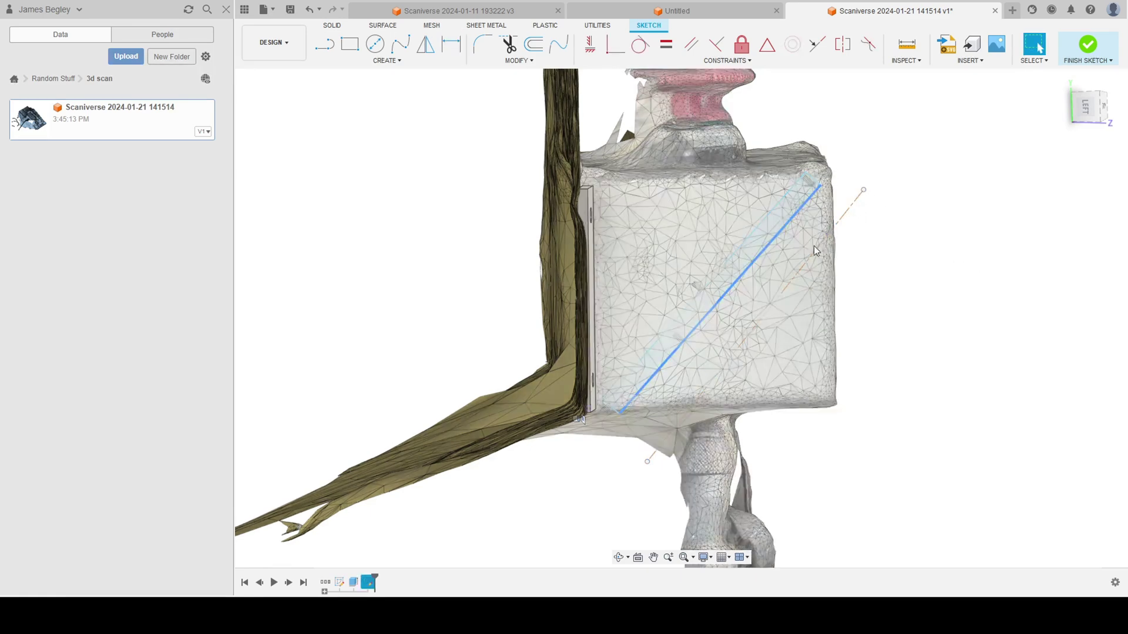
left_click(819, 250)
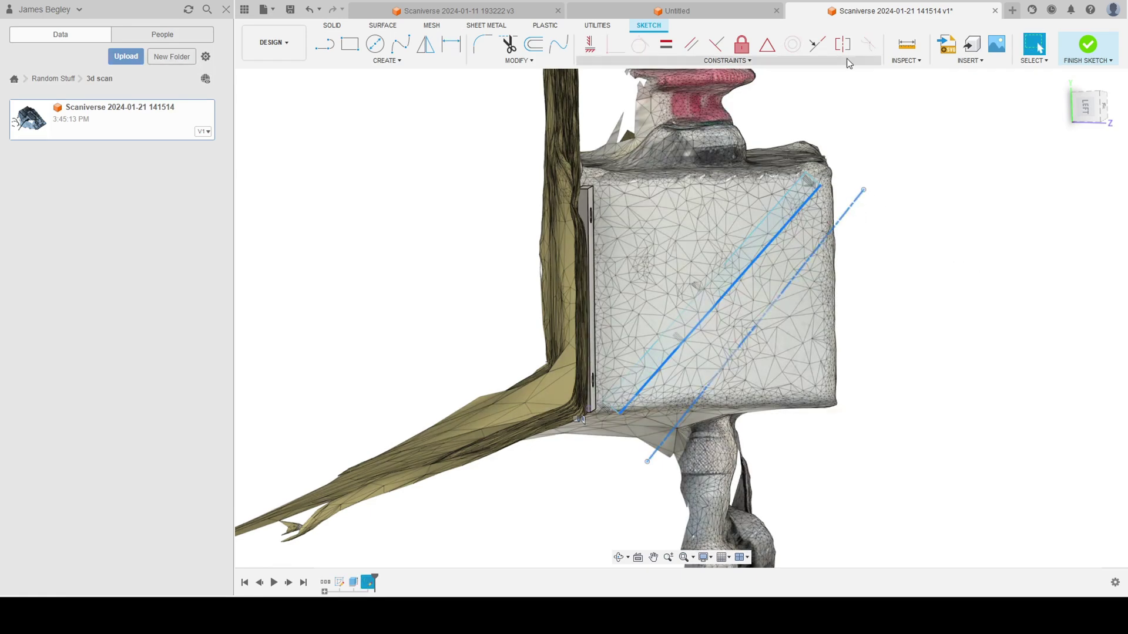
left_click(699, 47)
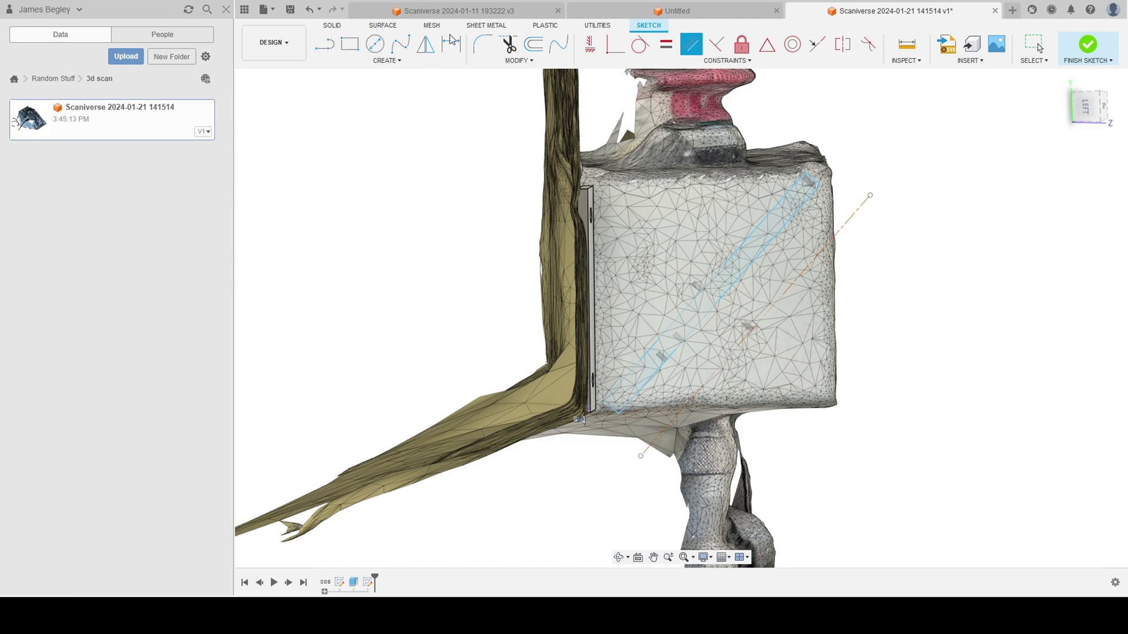
- Dimension the tube profile with a 1.00 diameter and 0.125 wall thickness
left_click(762, 252)
key("Escape")
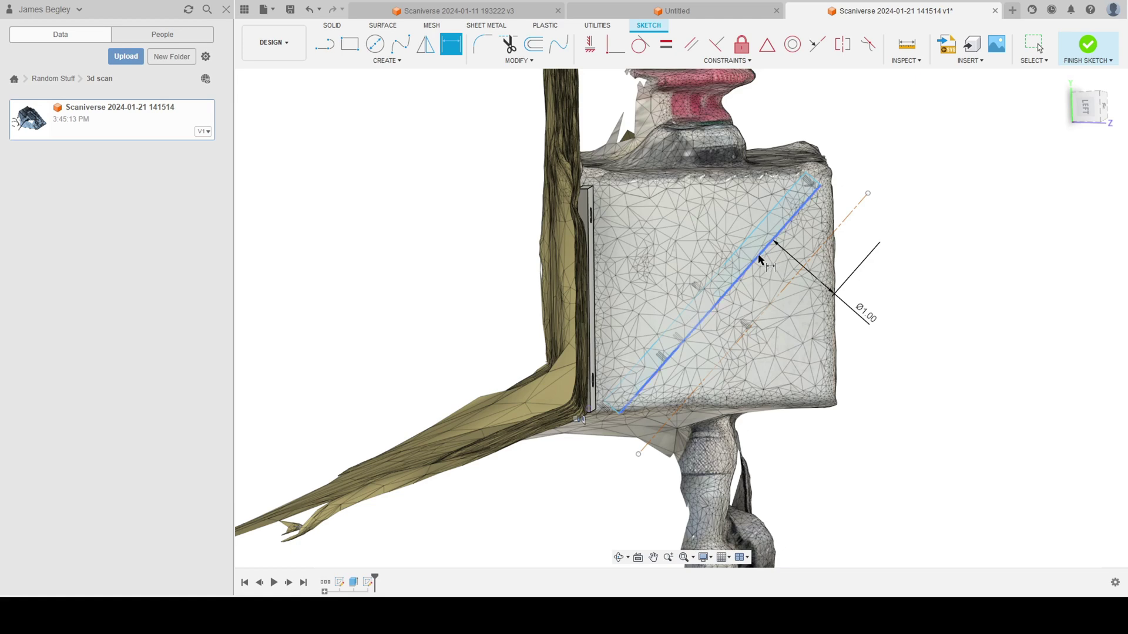
left_click(905, 157)
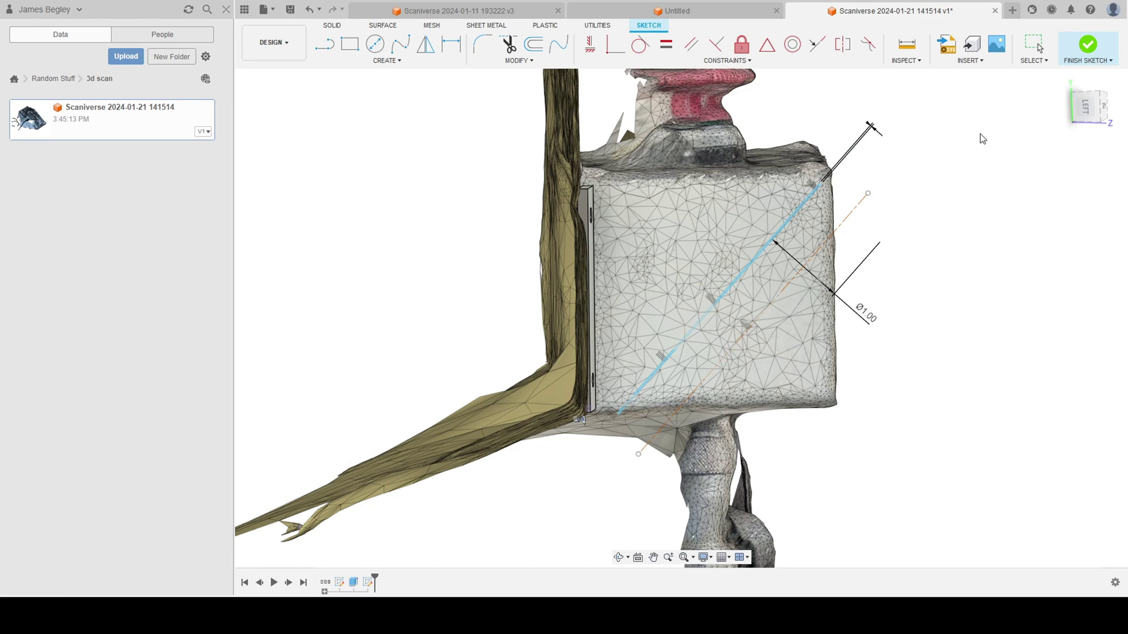
key("d")
scroll(740, 326, "up", 1)
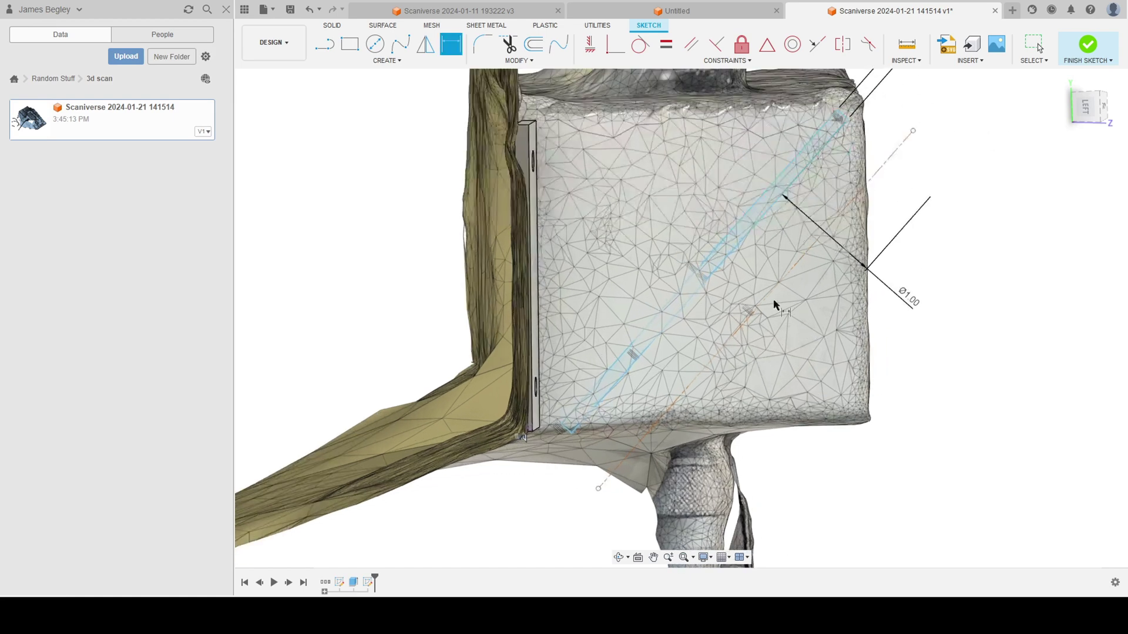
left_click(842, 119)
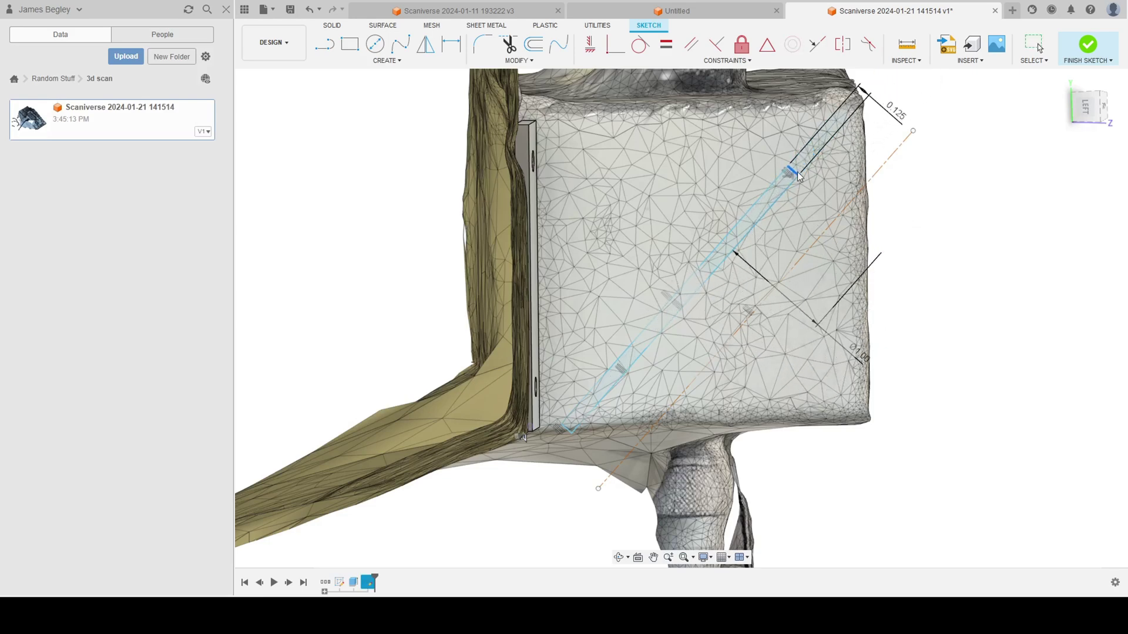
left_click(766, 195)
key("Escape")
middle_click_drag(767, 195, 752, 358, "shift")
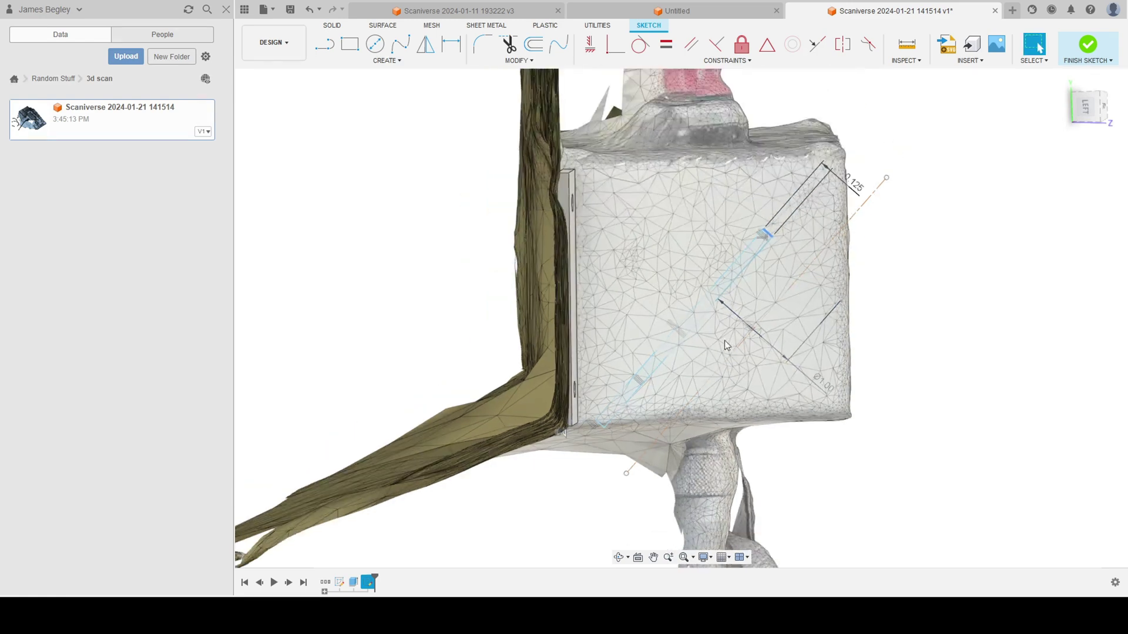
left_click(757, 337)
- Revolve the profile about the angled construction centreline into a hollow tube
left_click(333, 26)
left_click(375, 47)
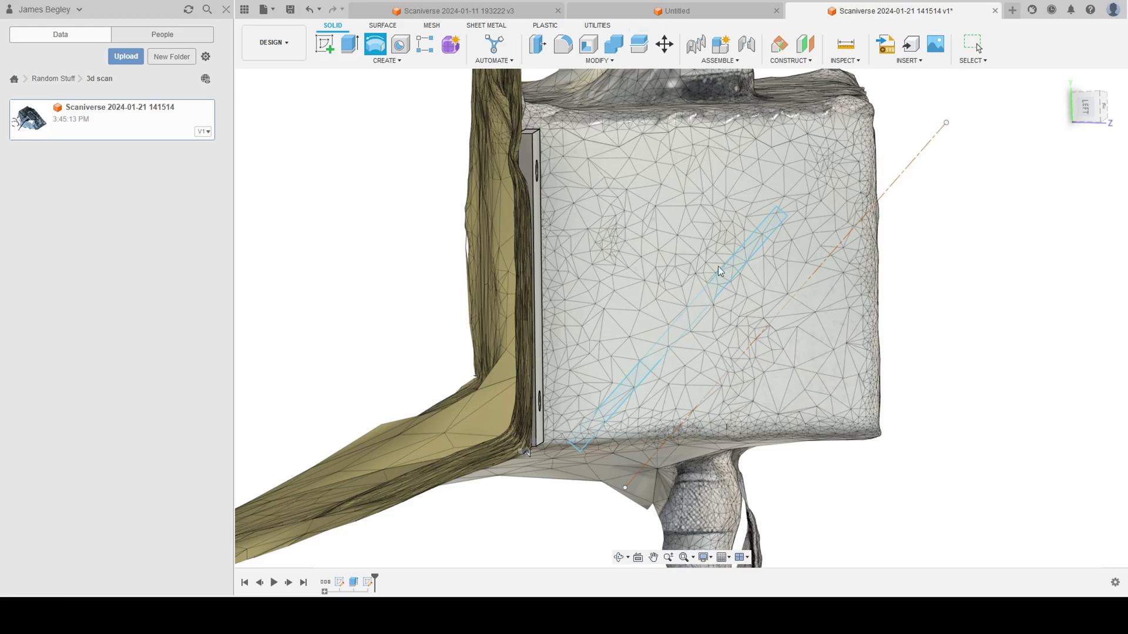
left_click(721, 273)
mouse_move(885, 332)
middle_mouse_down("shift")
mouse_move(791, 356)
mouse_move(782, 343)
mouse_move(1099, 303)
middle_mouse_up("shift")
key("Return")
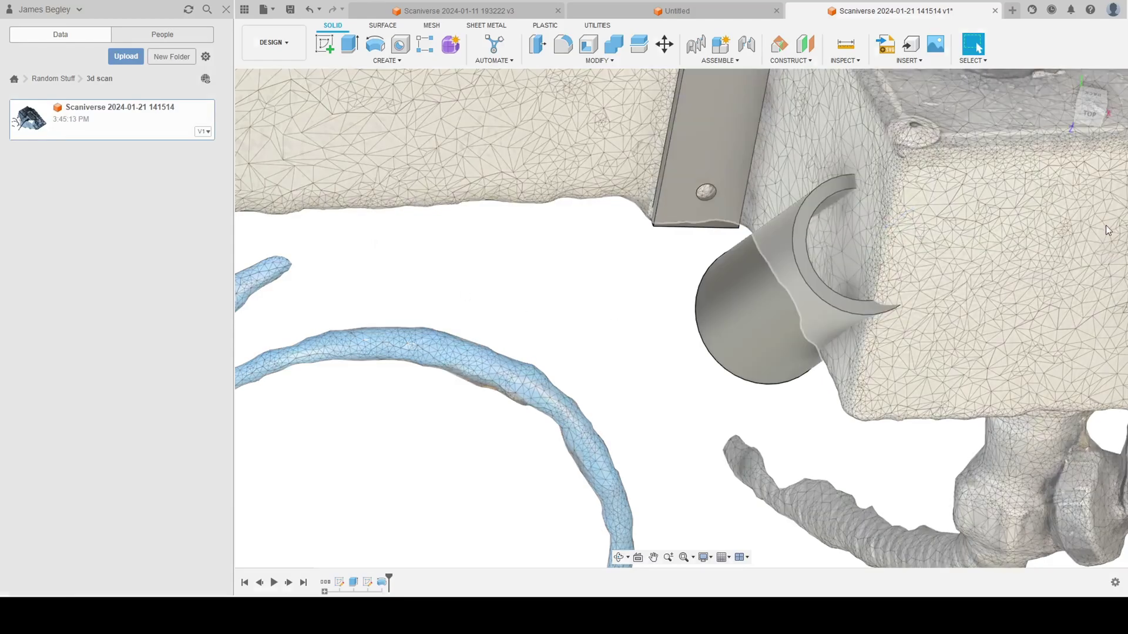
mouse_move(906, 303)
middle_mouse_down("shift")
mouse_move(977, 46)
mouse_move(810, 53)
middle_mouse_up("shift")
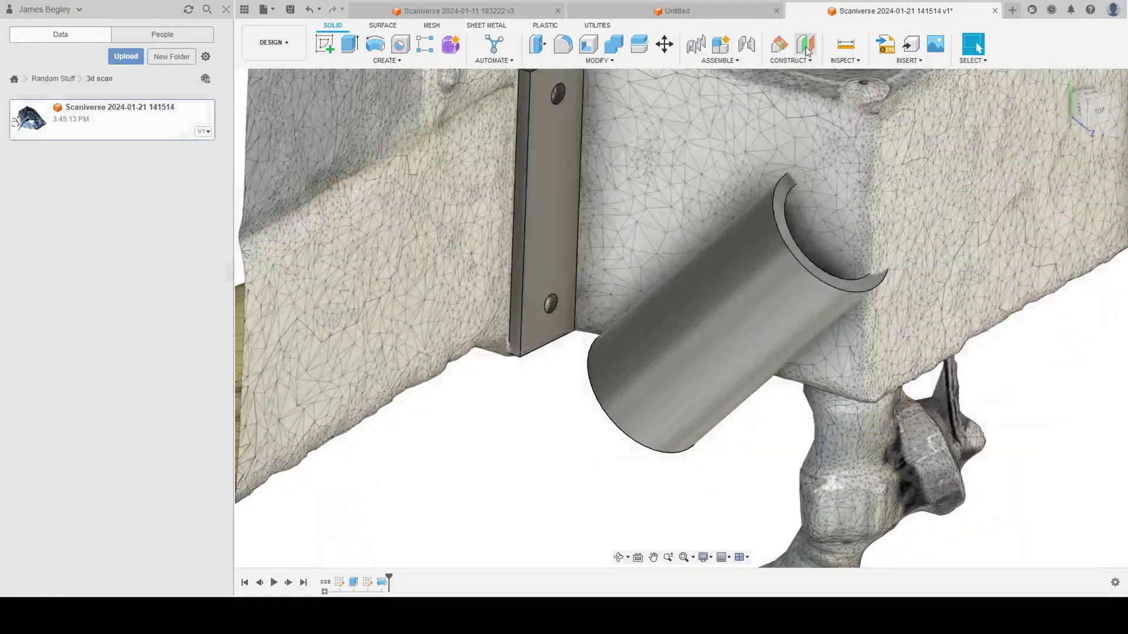
- Create an offset construction plane from the block face
left_click(805, 47)
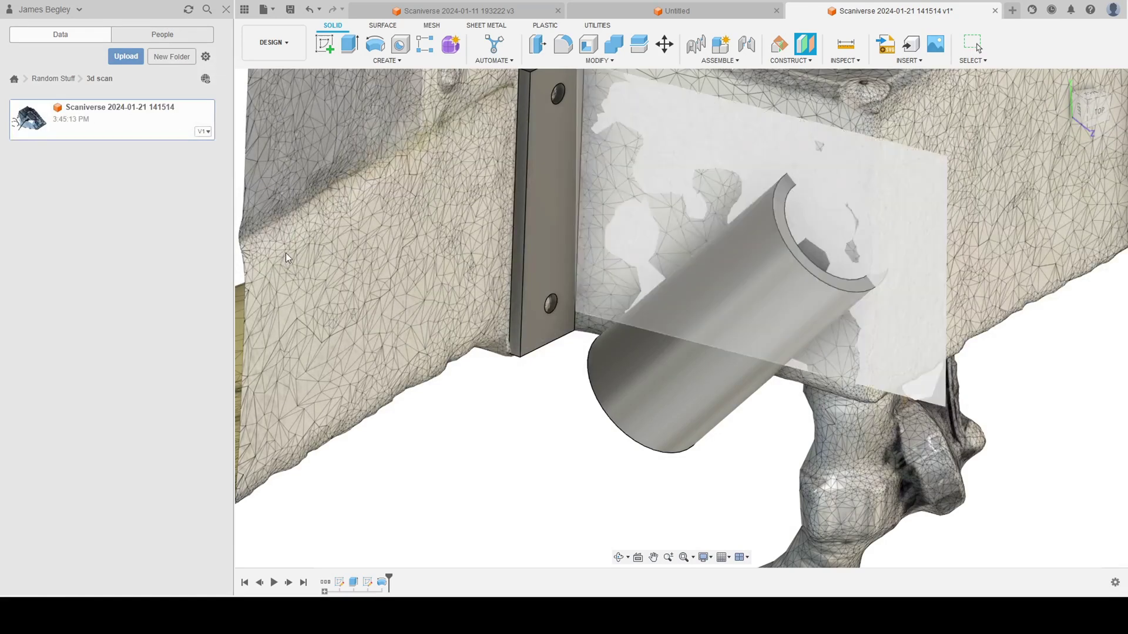
left_click(986, 262)
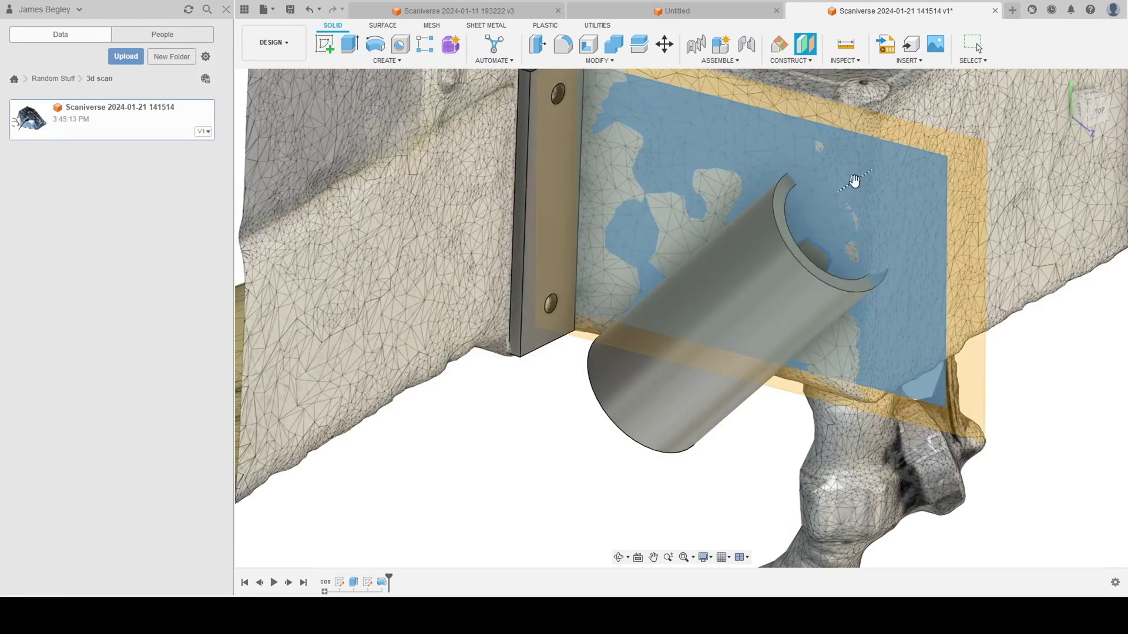
left_click_drag(855, 184, 813, 212)
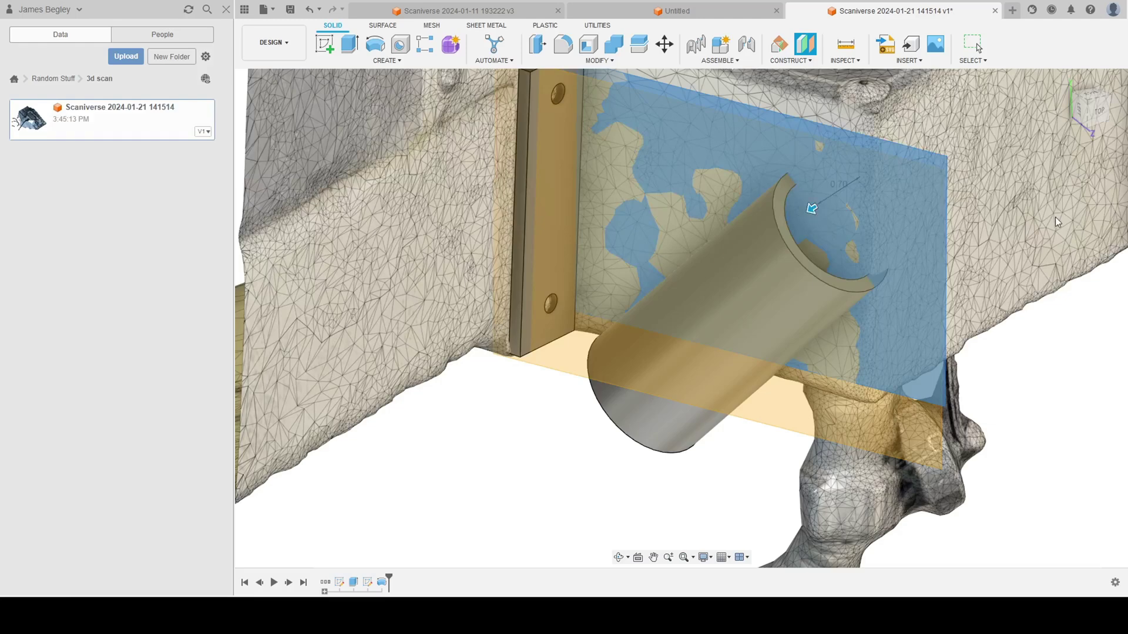
key("Return")
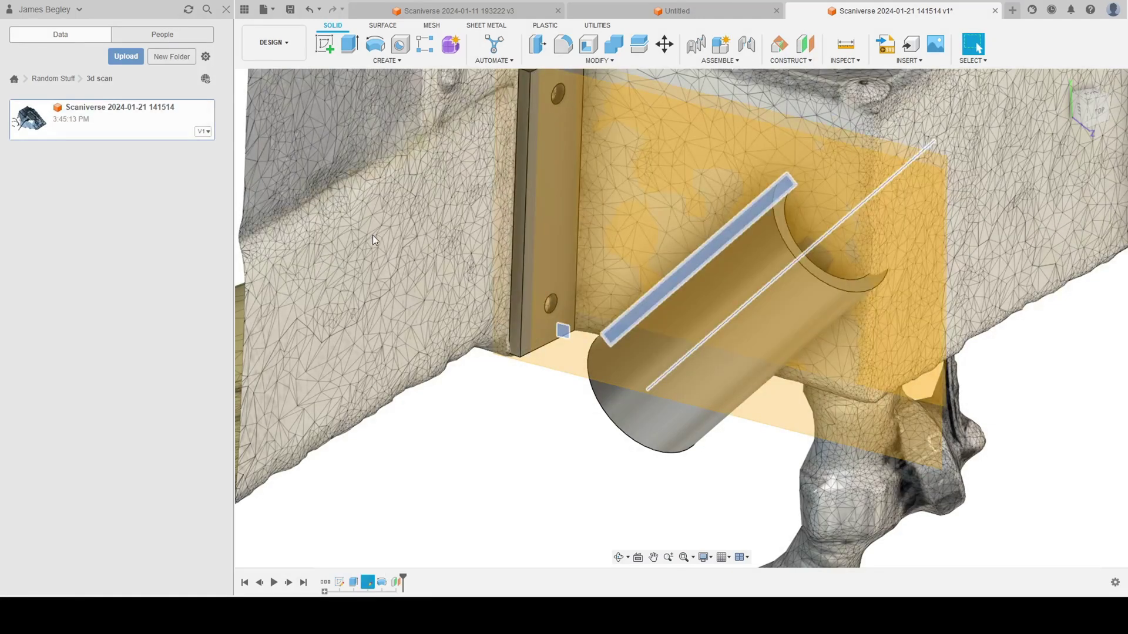
key("ctrl+z")
key("ctrl+y")
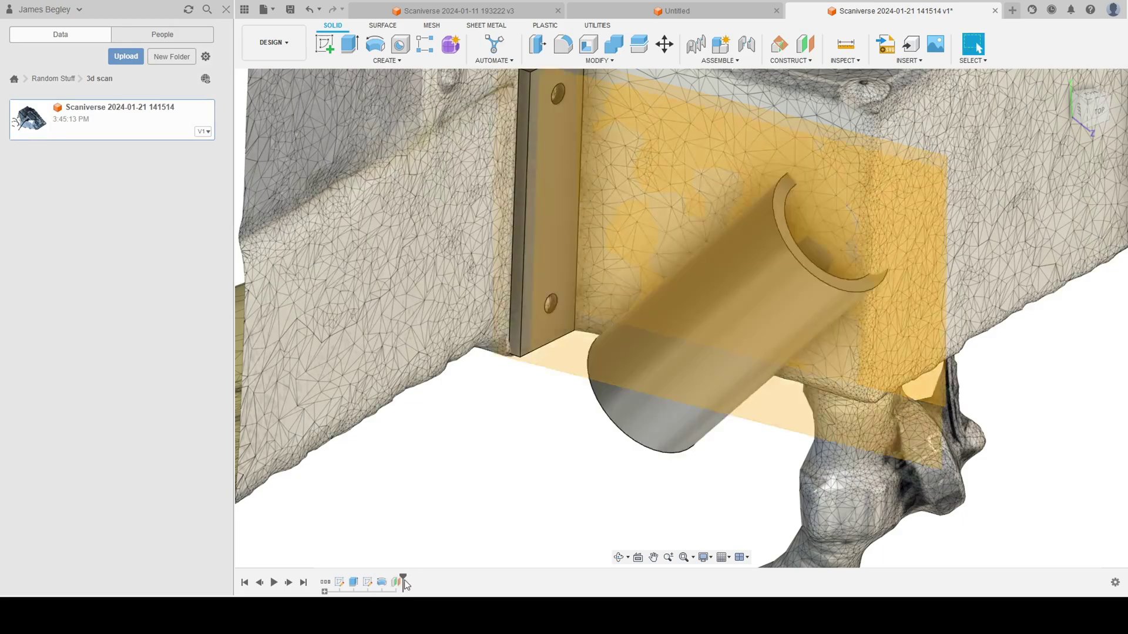
- Select the mounting bar's side face
mouse_move(334, 589)
middle_mouse_down("shift")
mouse_move(954, 317)
mouse_move(806, 345)
mouse_move(530, 320)
middle_mouse_up("shift")
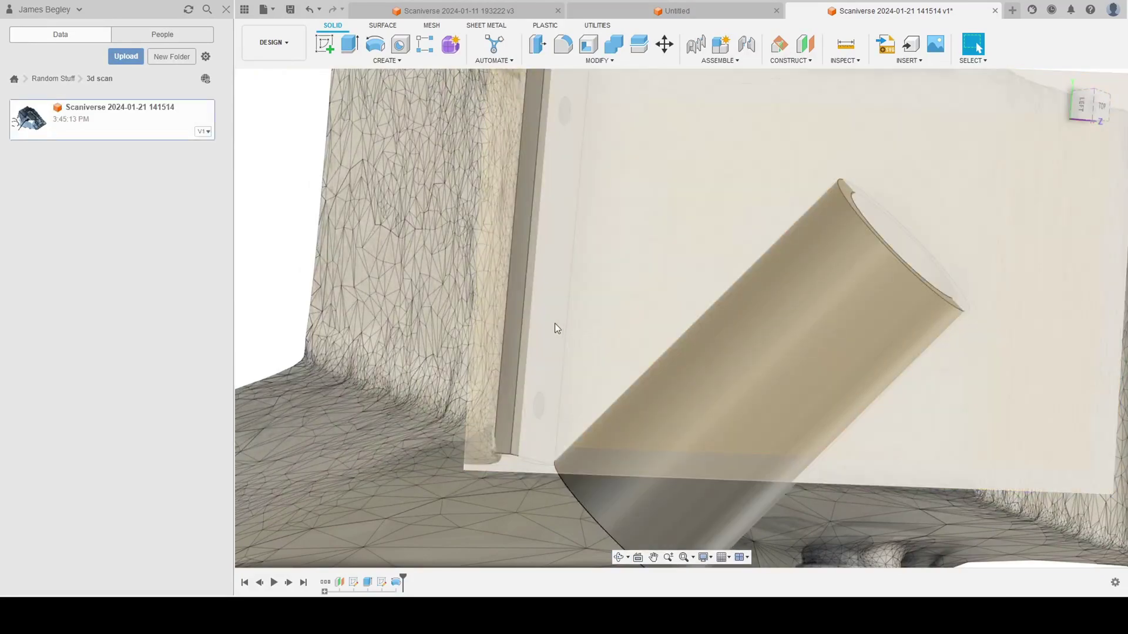
scroll(546, 329, "down", 5)
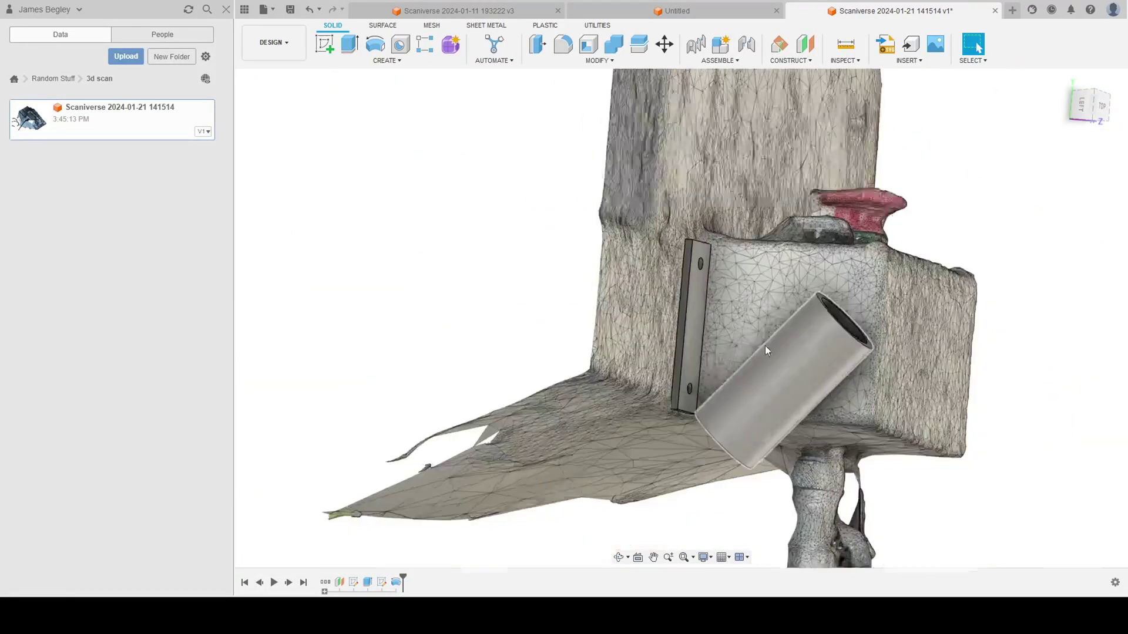
mouse_move(765, 346)
middle_mouse_down("shift")
mouse_move(762, 371)
mouse_move(713, 371)
middle_mouse_up("shift")
scroll(689, 336, "up", 3)
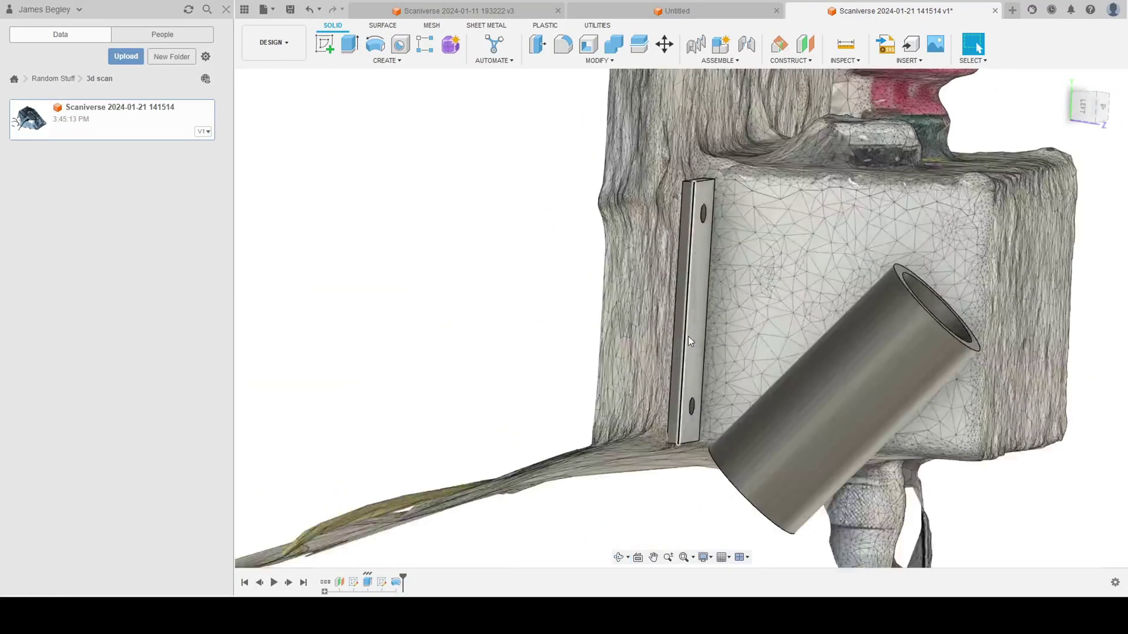
scroll(688, 336, "up", 2)
left_click(679, 338)
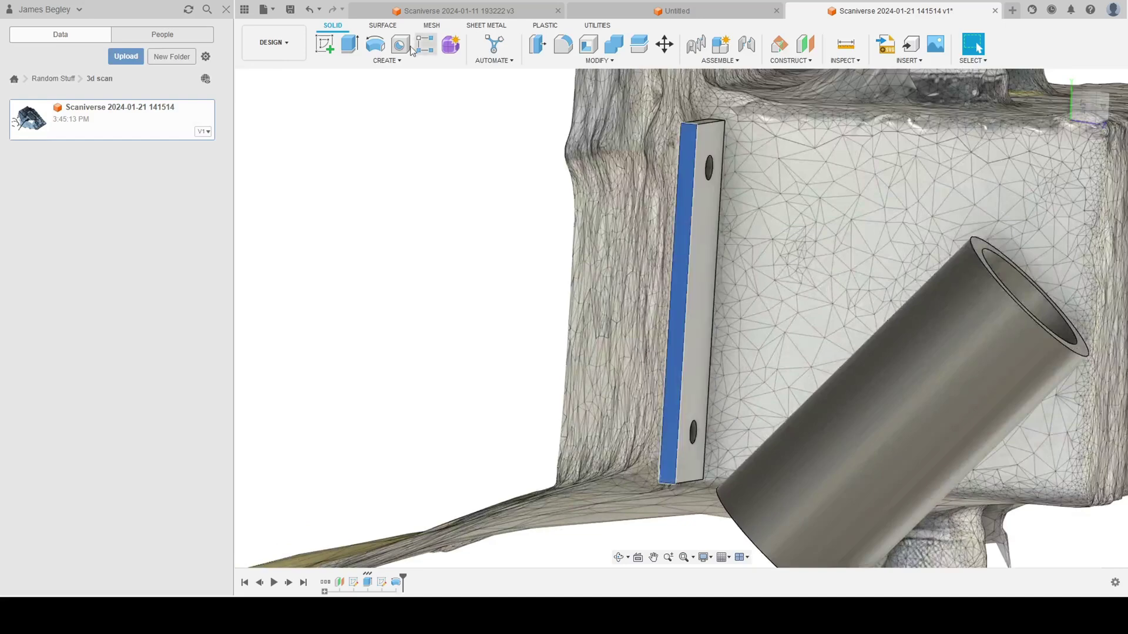
- Sketch on the bar's side face, viewed head-on, and draw the web outline's first line
left_click(324, 45)
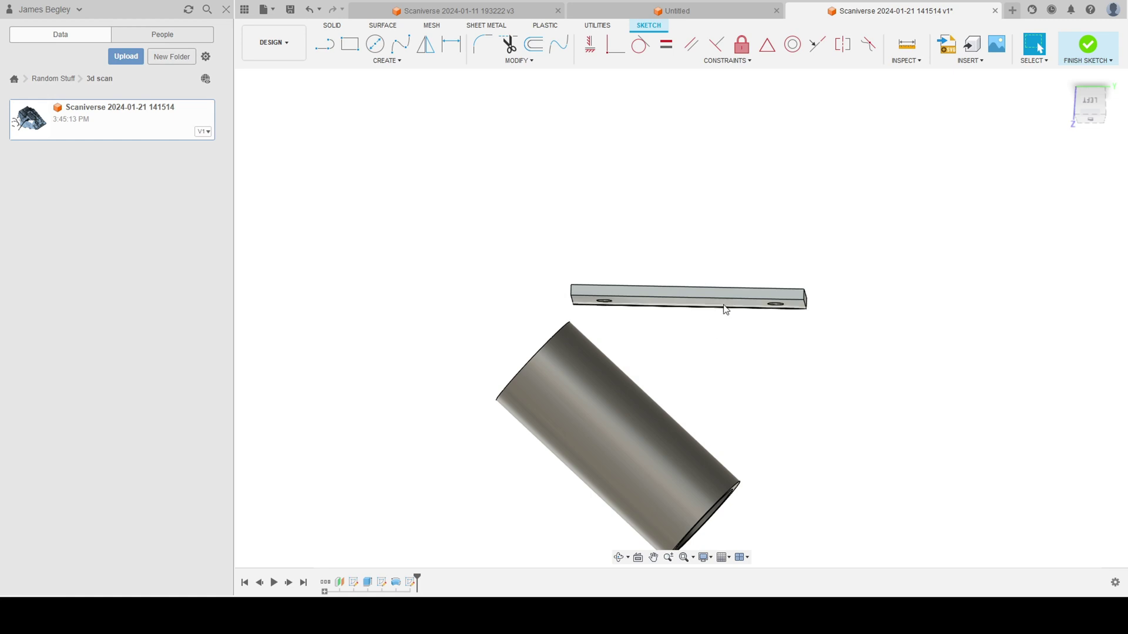
left_click(730, 296)
left_click(637, 557)
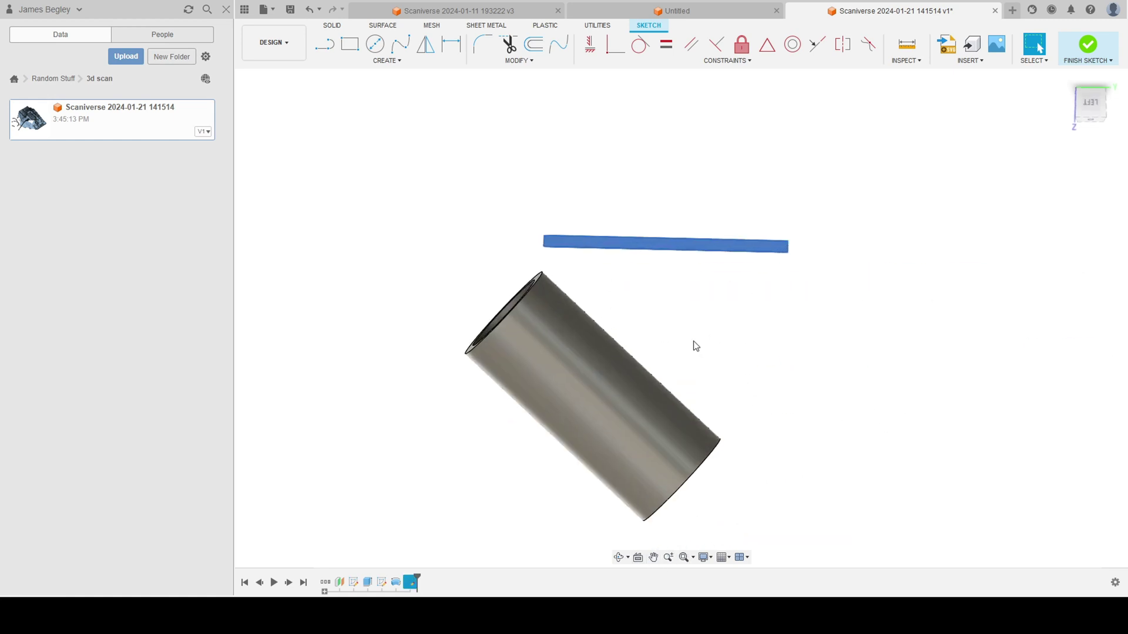
left_click(331, 49)
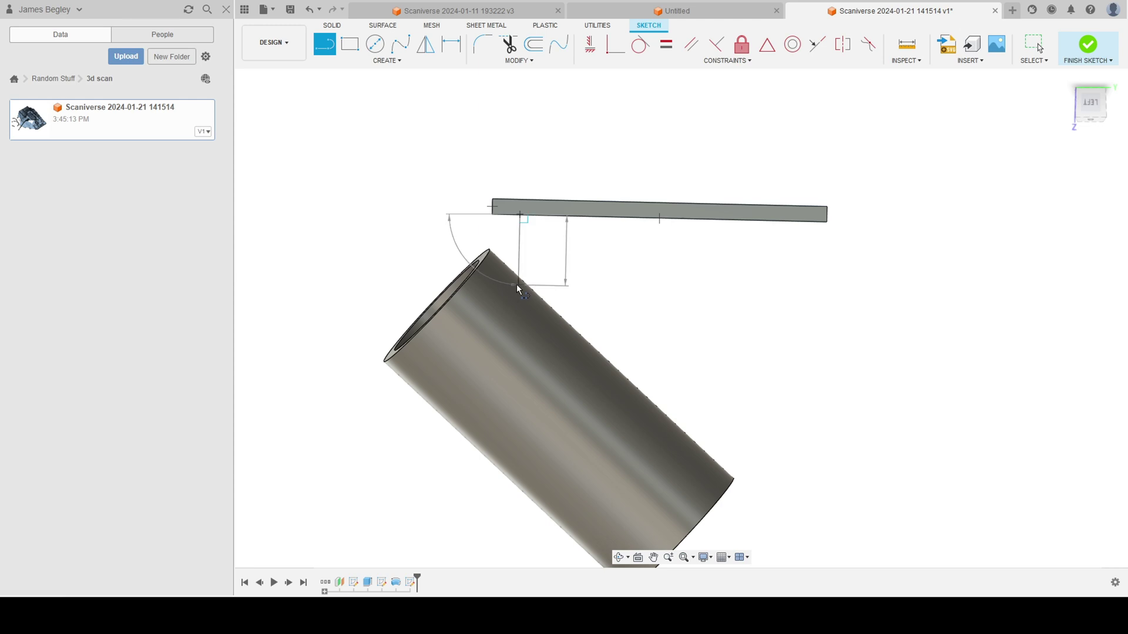
left_click(677, 436)
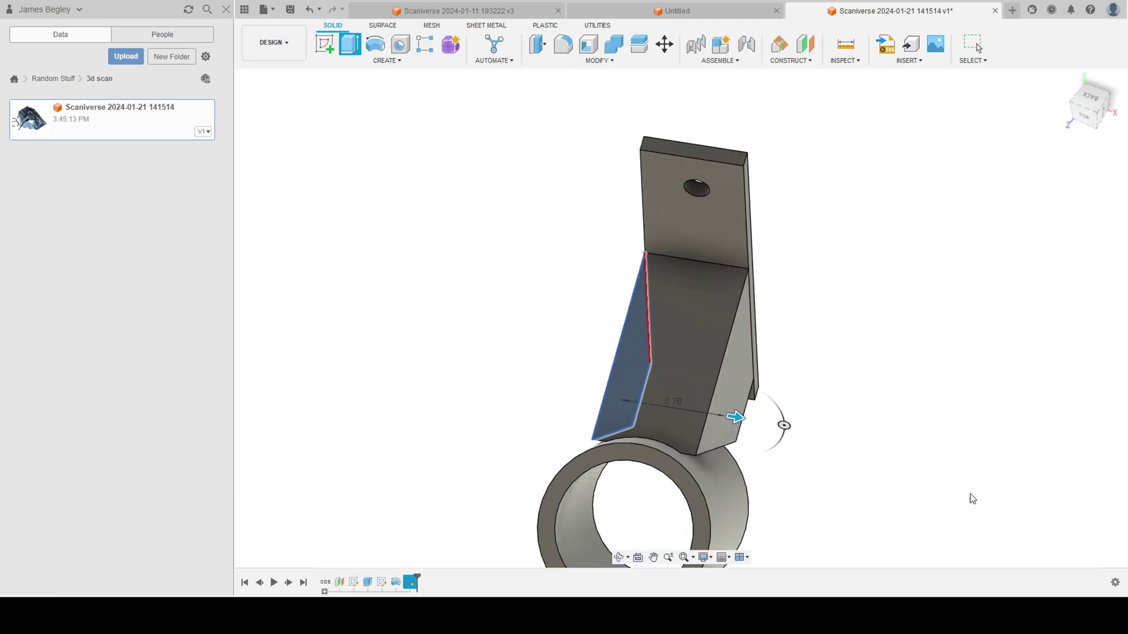
- Fillet the curved edge at the tube cut where the web joins the tube
left_click(564, 45)
mouse_move(800, 387)
middle_mouse_down("shift")
mouse_move(676, 405)
mouse_move(469, 340)
middle_mouse_up("shift")
scroll(717, 403, "up", 3)
left_click(563, 45)
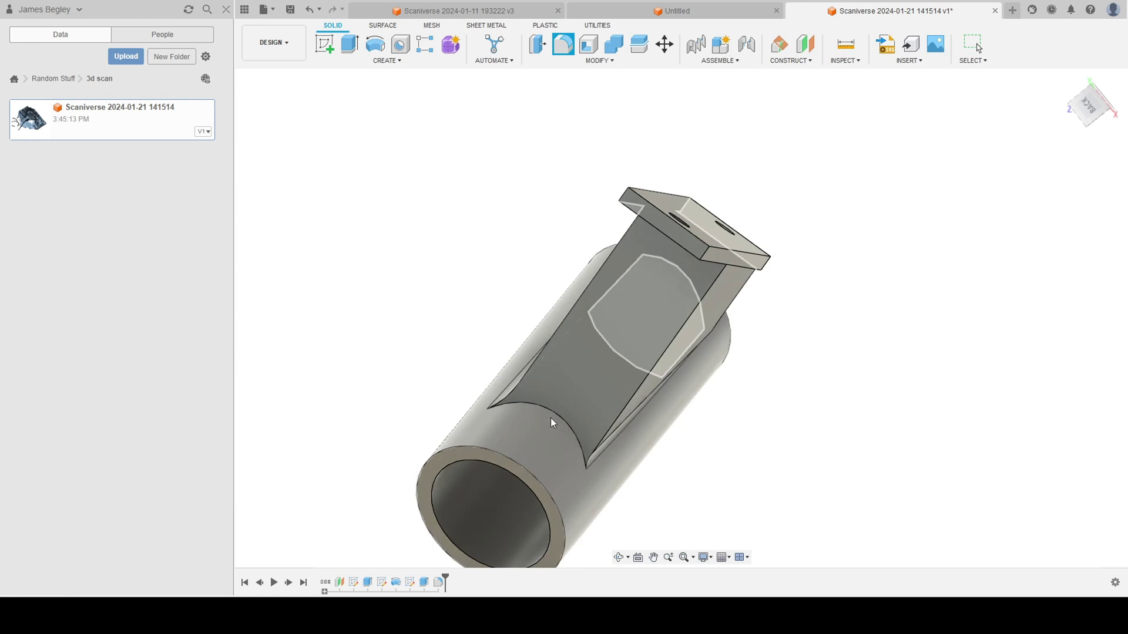
left_click(555, 416)
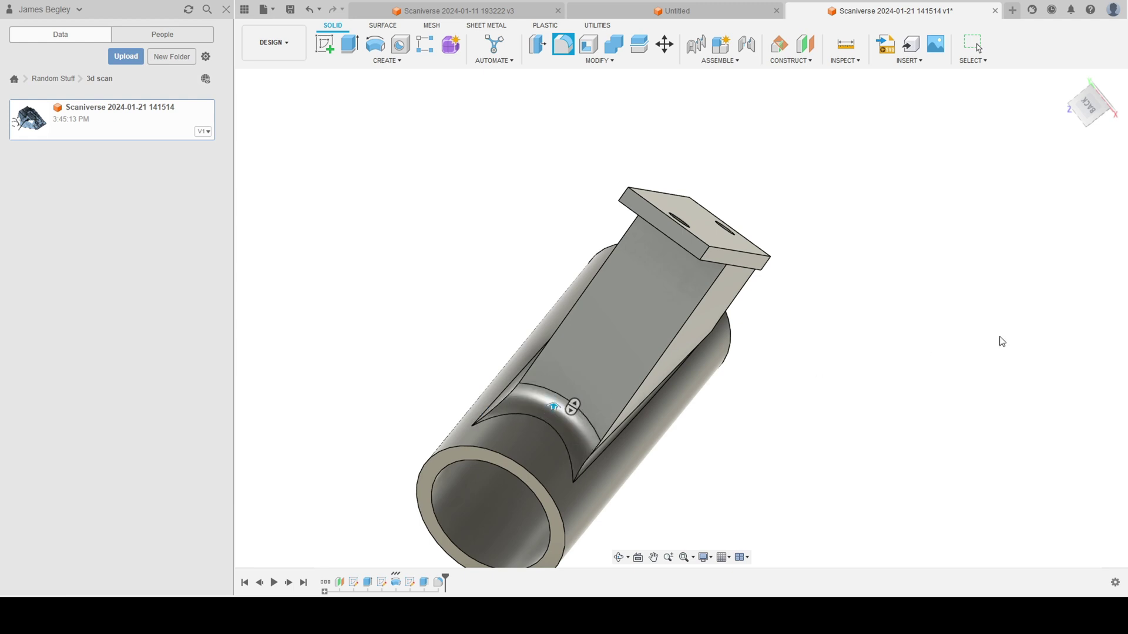
mouse_move(927, 361)
middle_mouse_down("shift")
mouse_move(574, 314)
mouse_move(552, 372)
mouse_move(618, 376)
mouse_move(644, 362)
mouse_move(534, 297)
mouse_move(519, 256)
mouse_move(584, 282)
mouse_move(678, 192)
mouse_move(680, 380)
mouse_move(667, 385)
middle_mouse_up("shift")
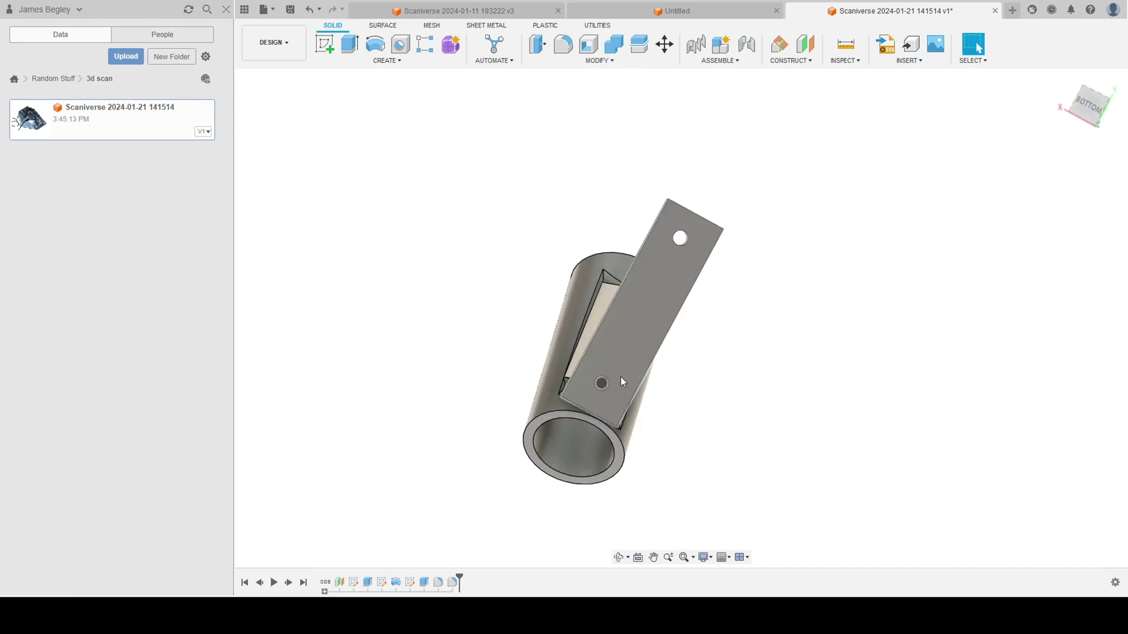
scroll(605, 385, "up", 5)
- Resize the plate's screw hole by offsetting its face with Press Pull
left_click(589, 379)
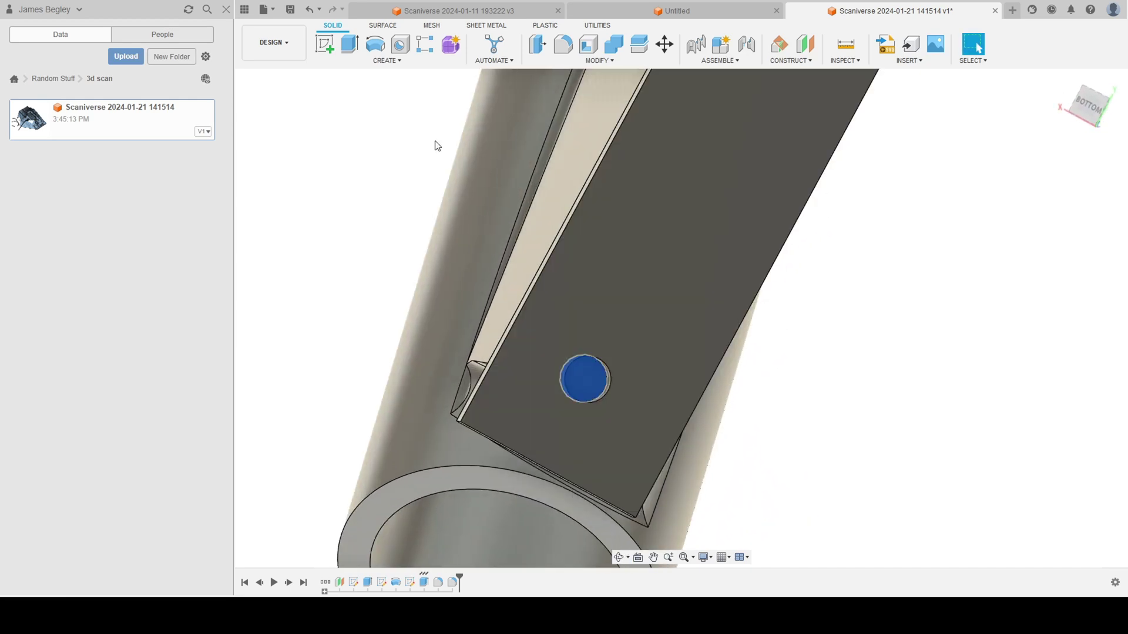
left_click(543, 48)
scroll(660, 383, "down", 4)
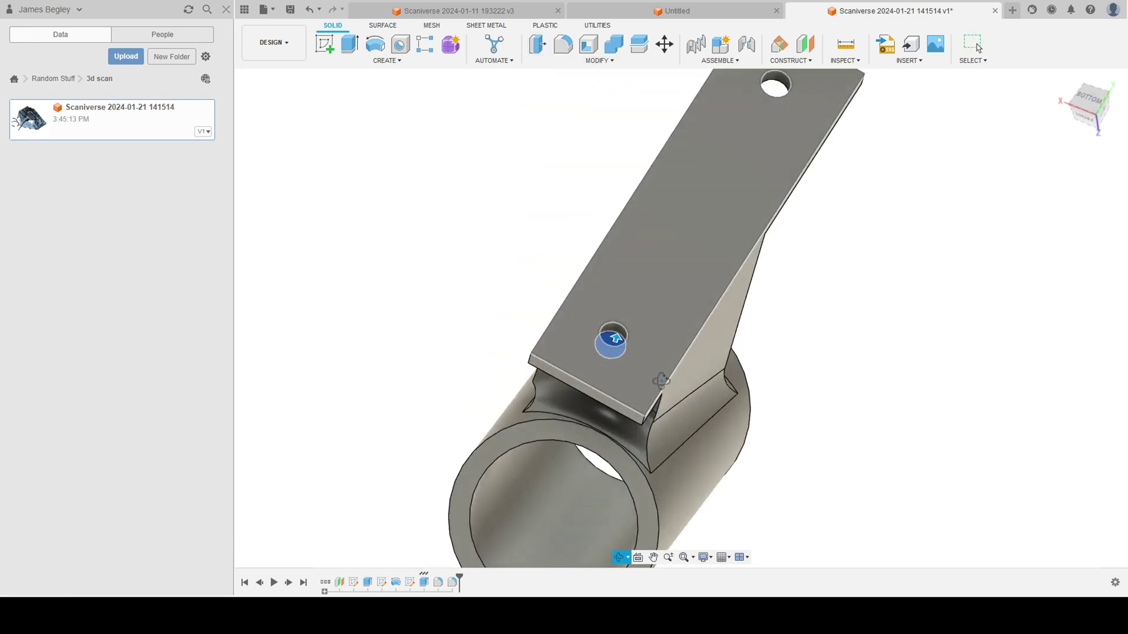
middle_click_drag(660, 383, 648, 285, "shift")
key("Return")
- Sketch a clearance circle centred on the screw hole
left_click(324, 45)
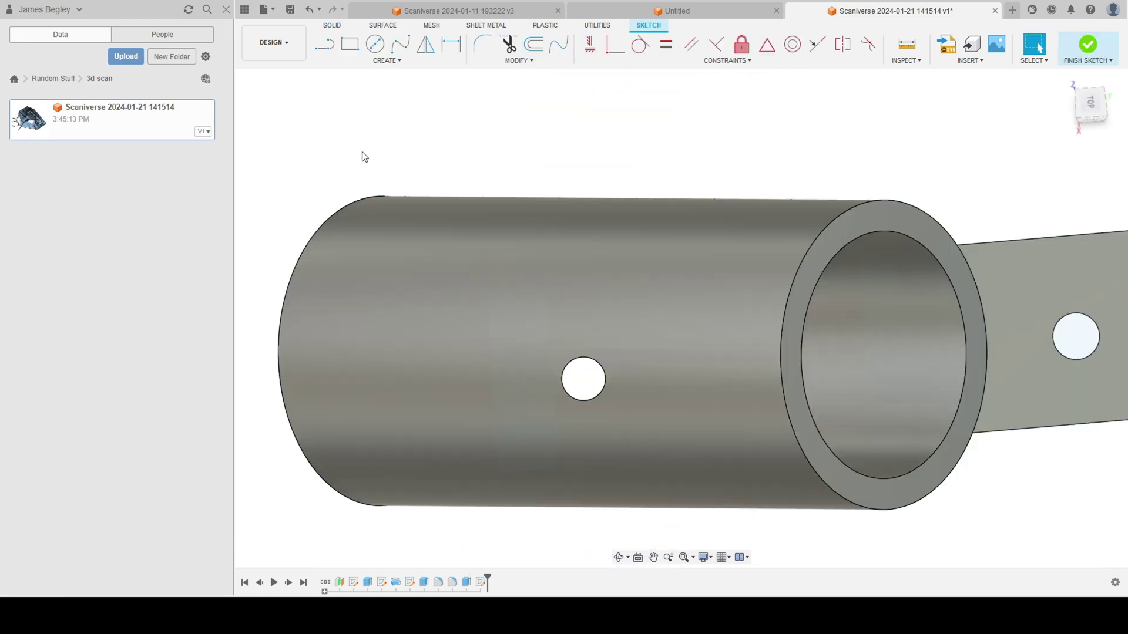
key("c")
left_click(584, 379)
left_click(634, 348)
key("Escape")
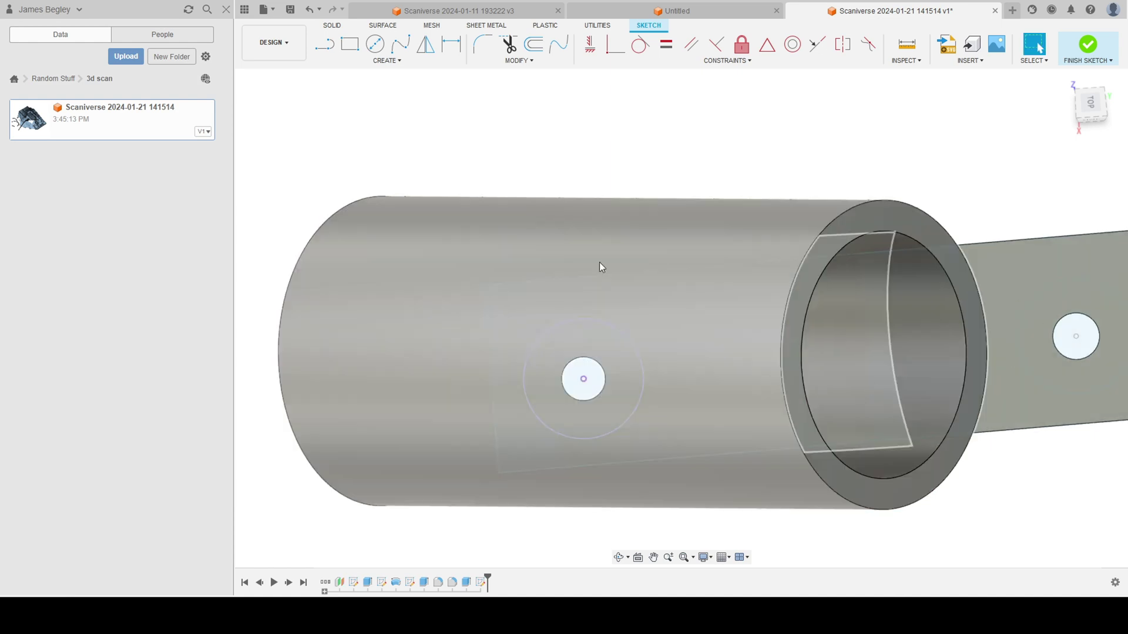
scroll(611, 322, "down", 2)
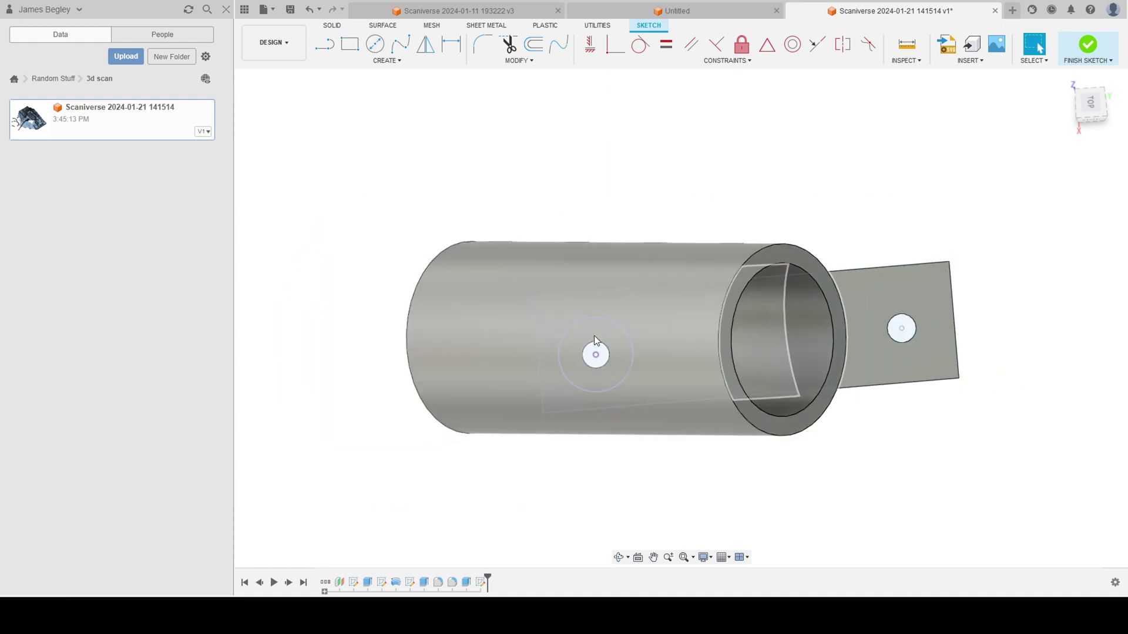
left_click(333, 25)
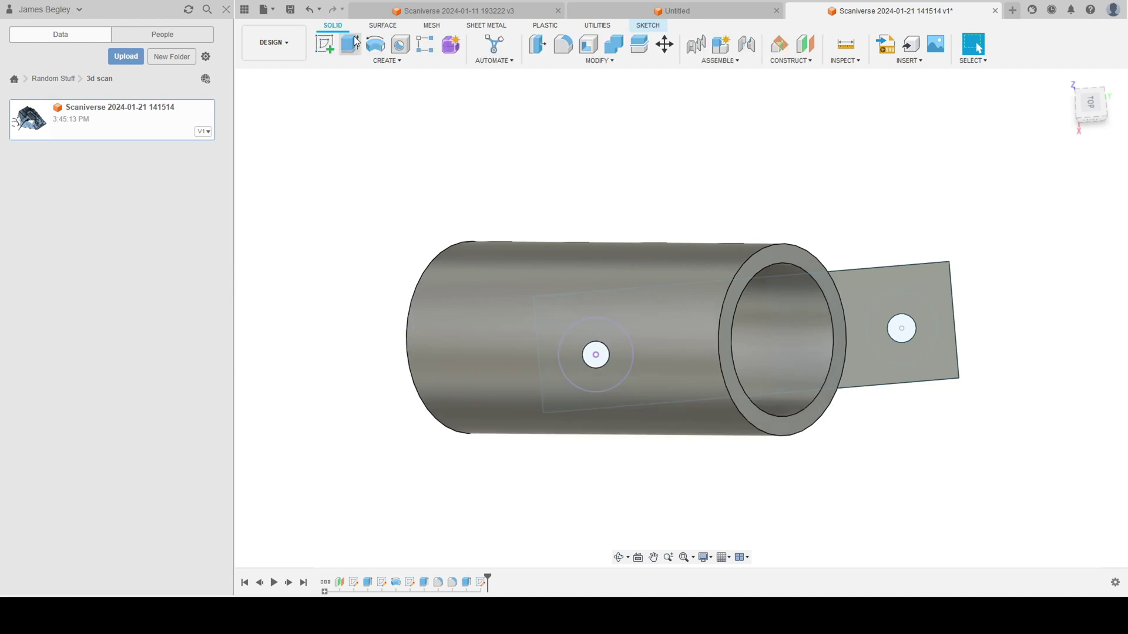
- Extrude the circle as a cut fully through the tube above the lower bolt hole
left_click(585, 327)
key("e")
middle_click_drag(608, 279, 613, 294, "shift")
middle_click_drag(573, 230, 614, 168, "shift")
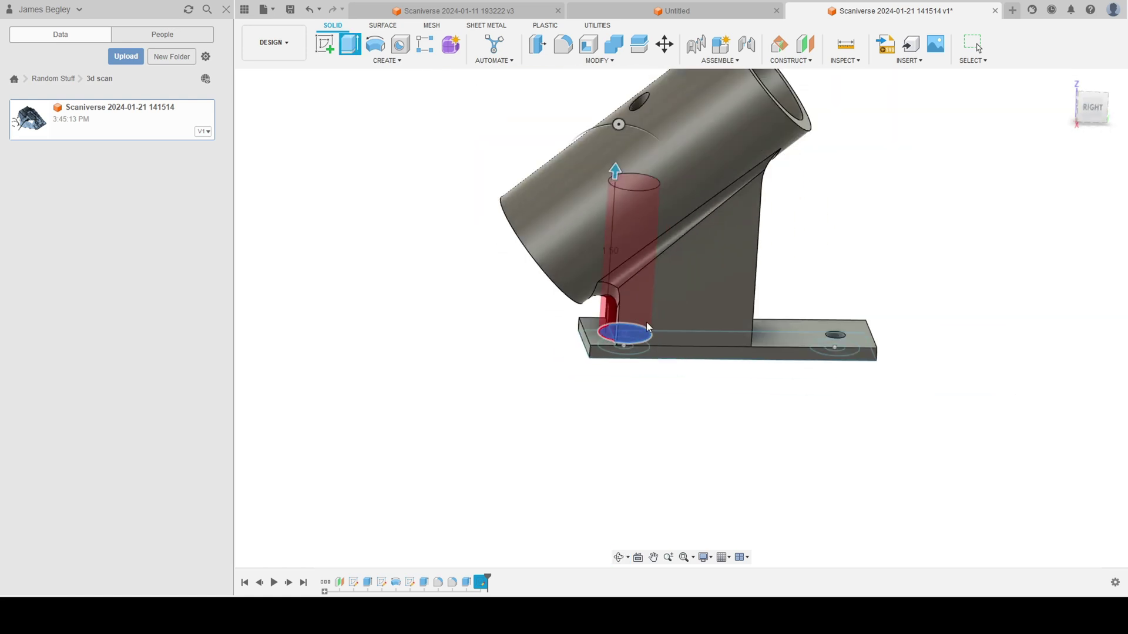
left_click_drag(613, 168, 646, 129)
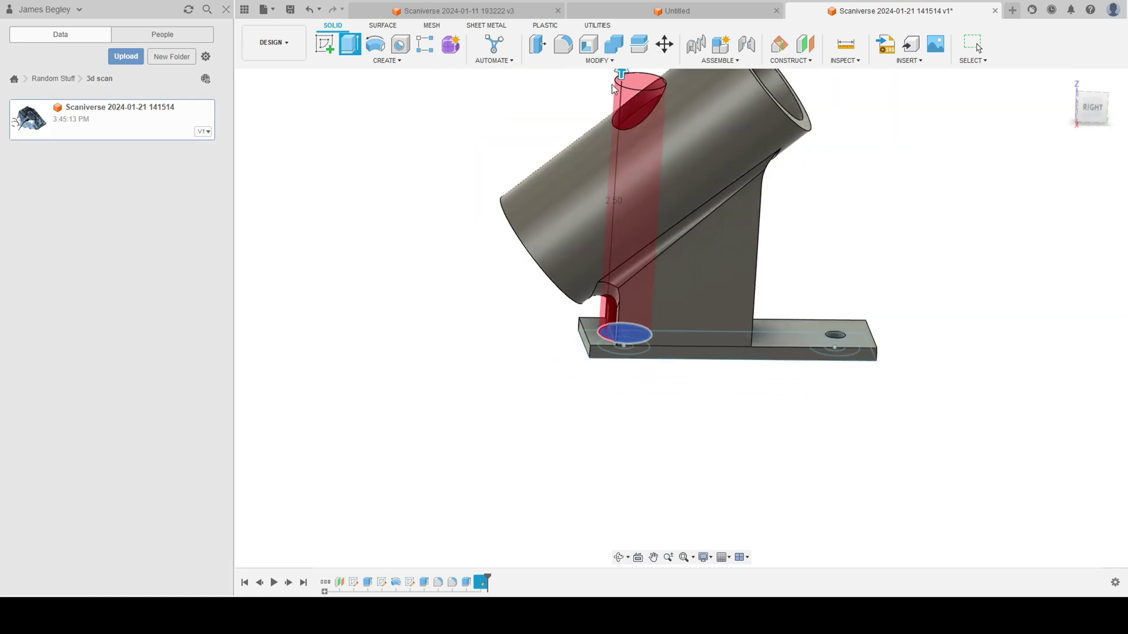
middle_click_drag(646, 129, 631, 98, "shift")
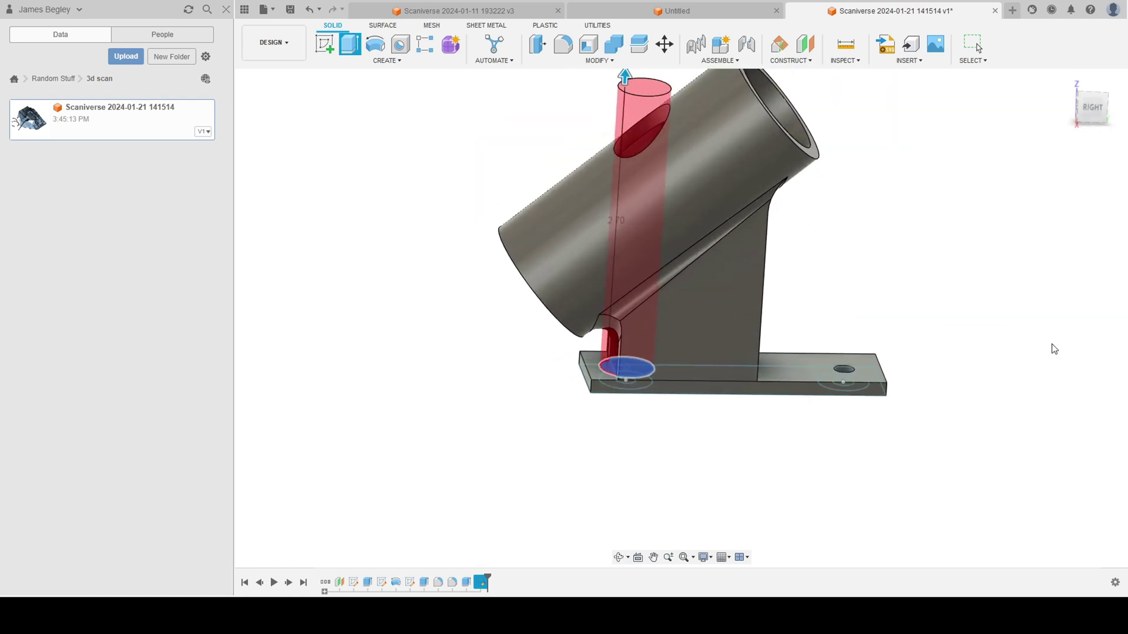
key("Return")
mouse_move(914, 265)
middle_mouse_down("shift")
mouse_move(894, 220)
mouse_move(285, 195)
middle_mouse_up("shift")
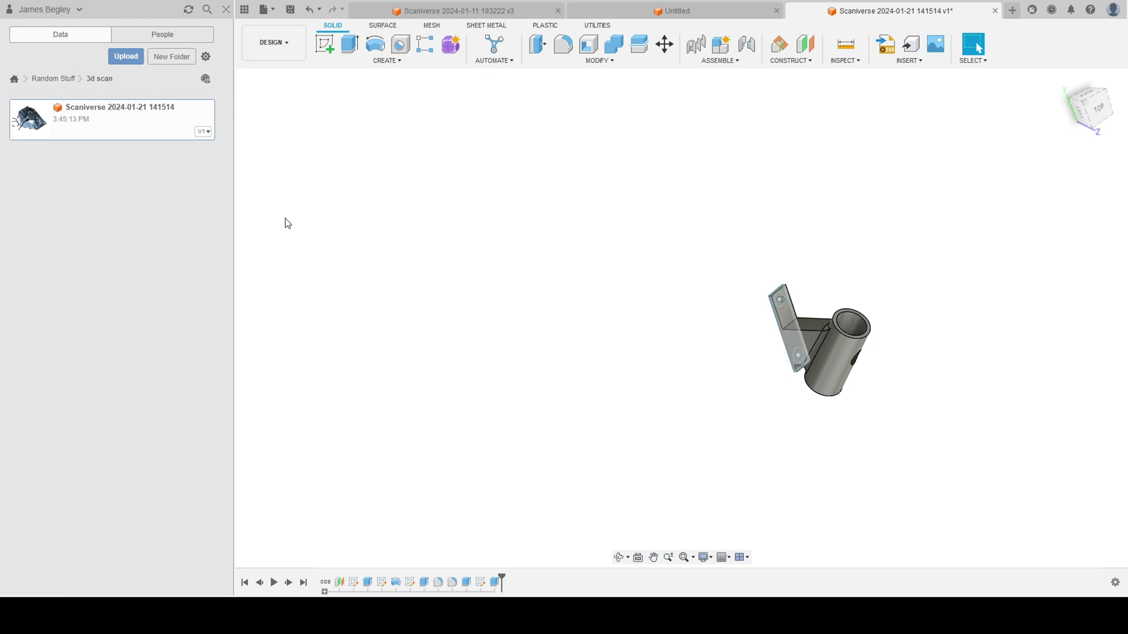
scroll(596, 216, "up", 5)
mouse_move(596, 216)
middle_mouse_down("shift")
mouse_move(711, 209)
mouse_move(730, 179)
middle_mouse_up("shift")
scroll(731, 181, "down", 5)
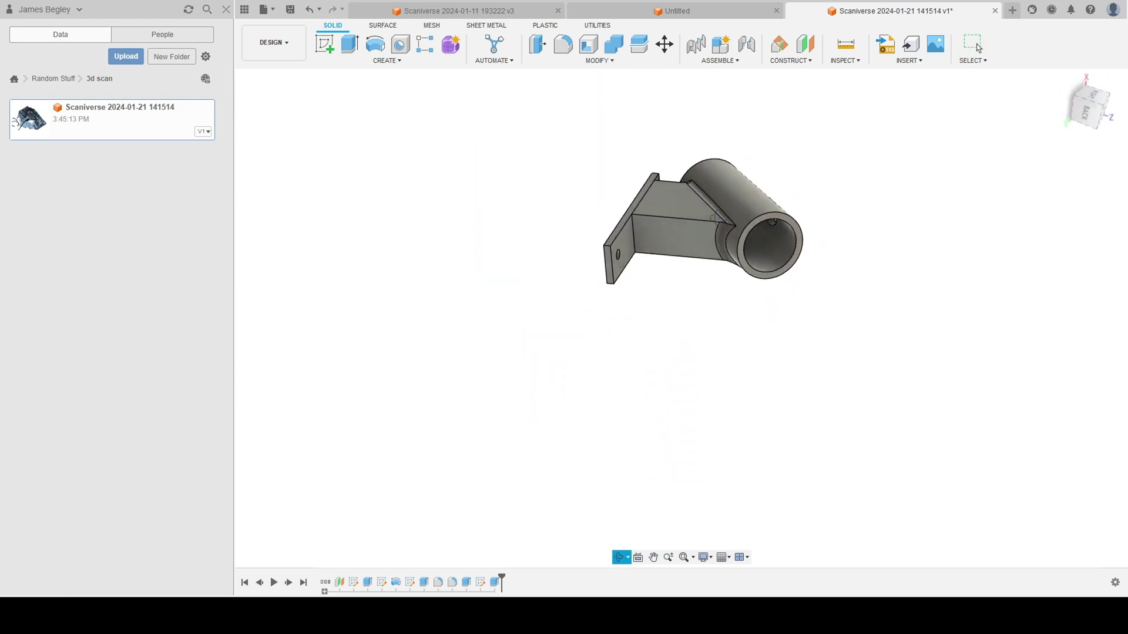